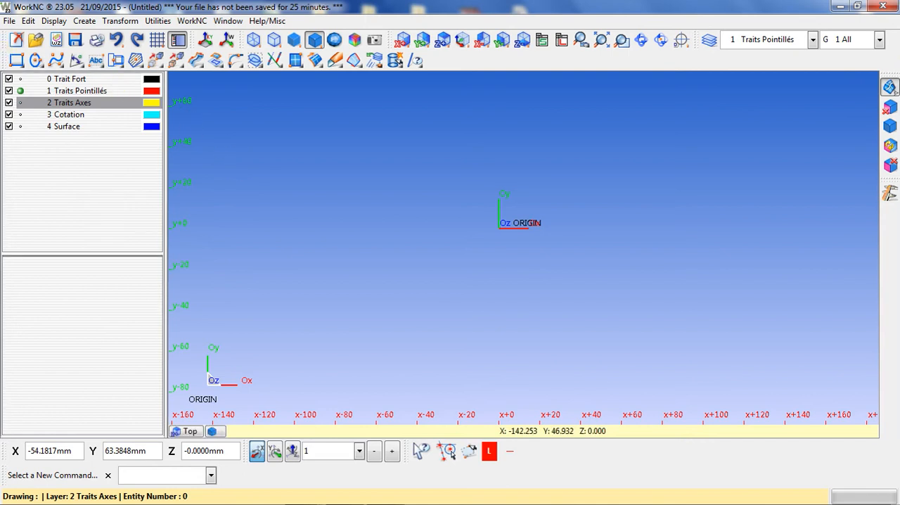
# - Close the current drawing without saving and open the recent CAD file pumpe.xdw
pyautogui.click(12, 40)
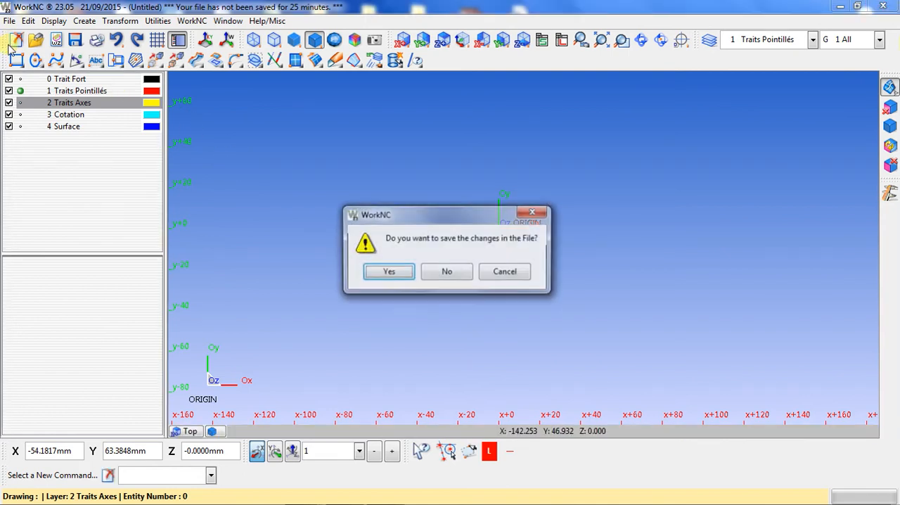
pyautogui.click(446, 271)
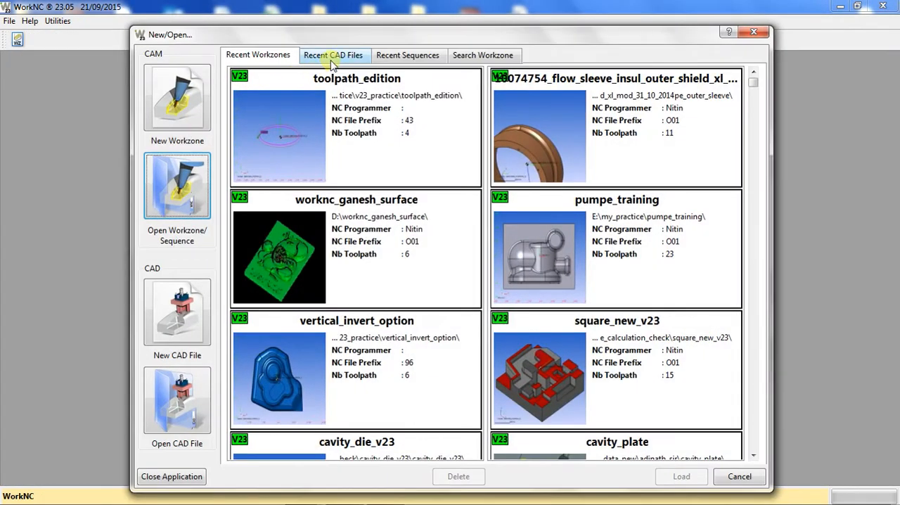
pyautogui.click(333, 56)
pyautogui.doubleClick(310, 115)
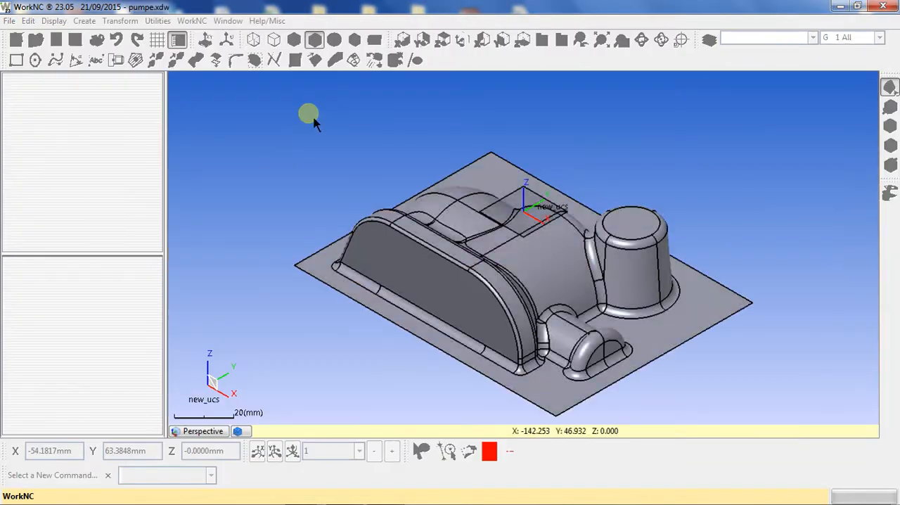
# - Use RibAxis to create a centre curve between the two long edges of the short face at the rib's far end
pyautogui.moveTo(392, 178); pyautogui.dragTo(560, 233, button='middle')
pyautogui.scroll(3, 348, 246)
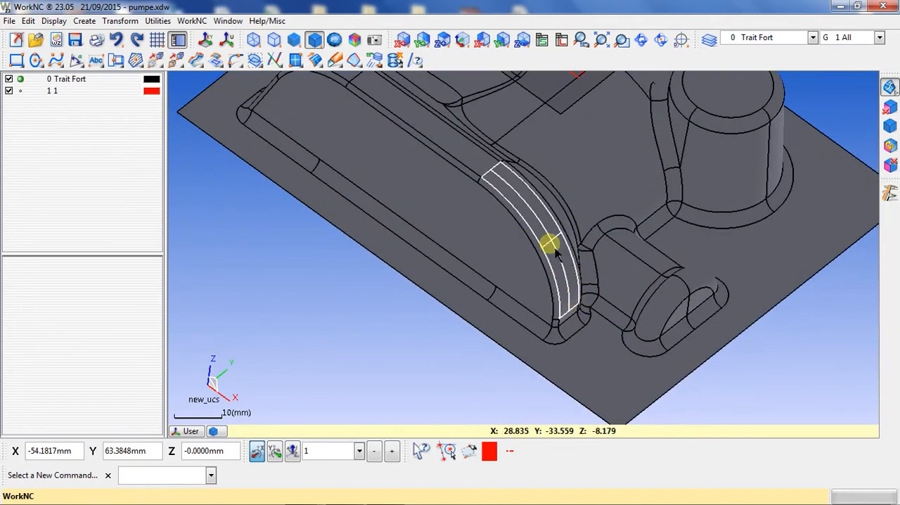
pyautogui.moveTo(568, 281); pyautogui.dragTo(516, 306, button='middle')
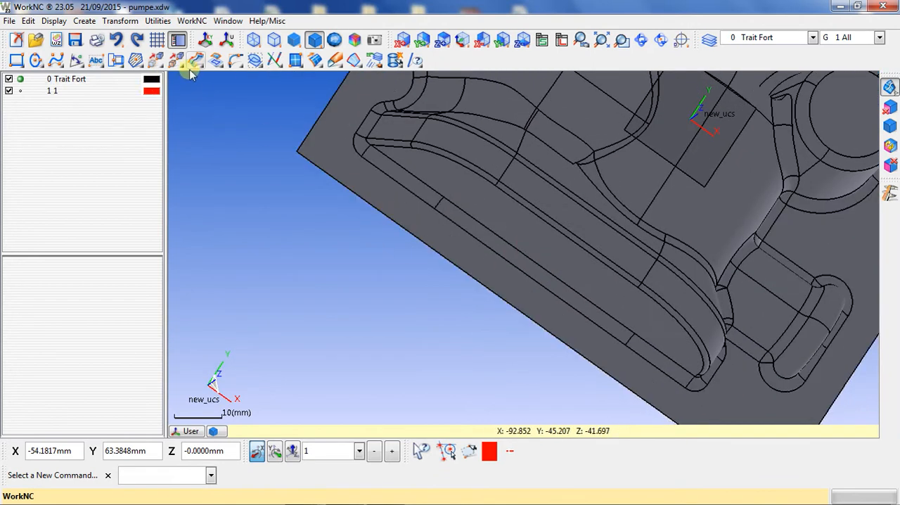
pyautogui.click(56, 62)
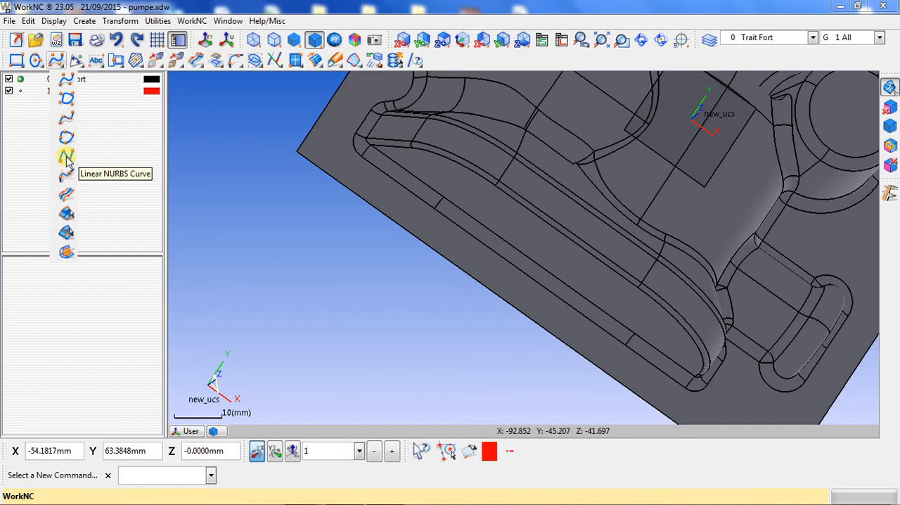
pyautogui.click(65, 198)
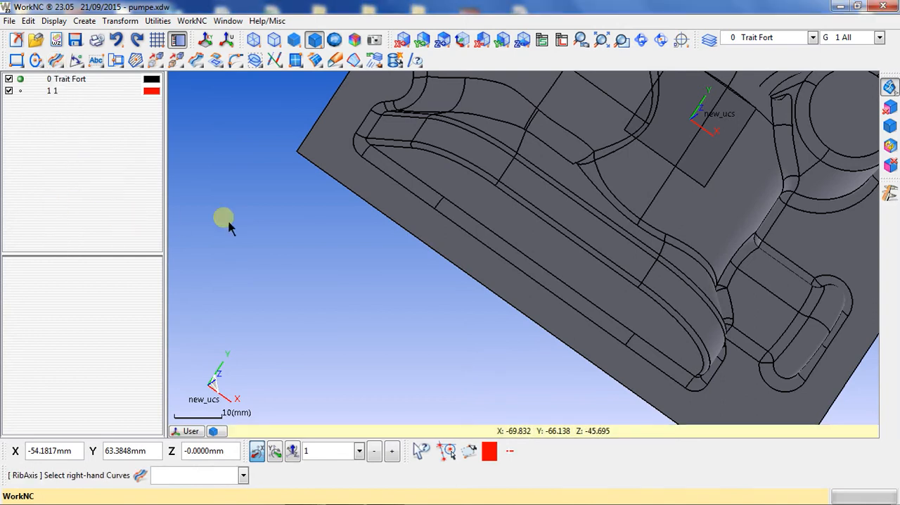
pyautogui.scroll(3, 411, 148)
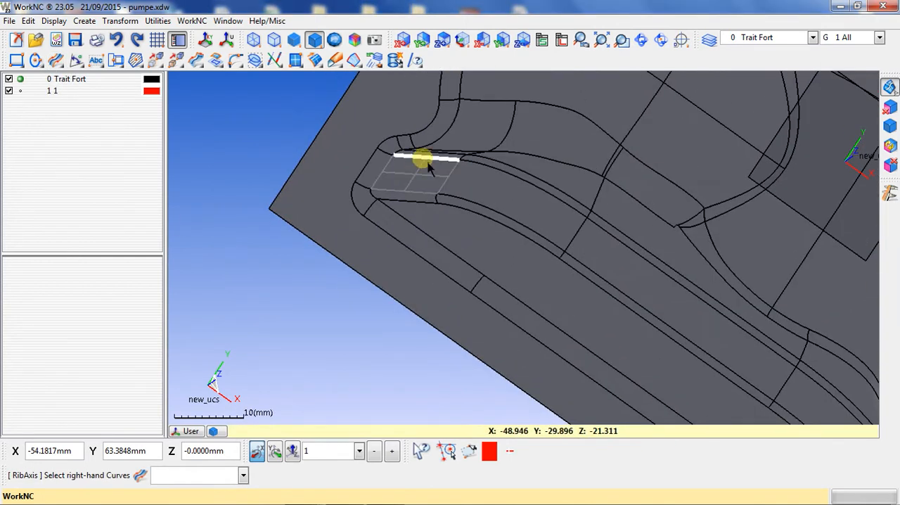
pyautogui.click(422, 156)
pyautogui.rightClick(393, 214)
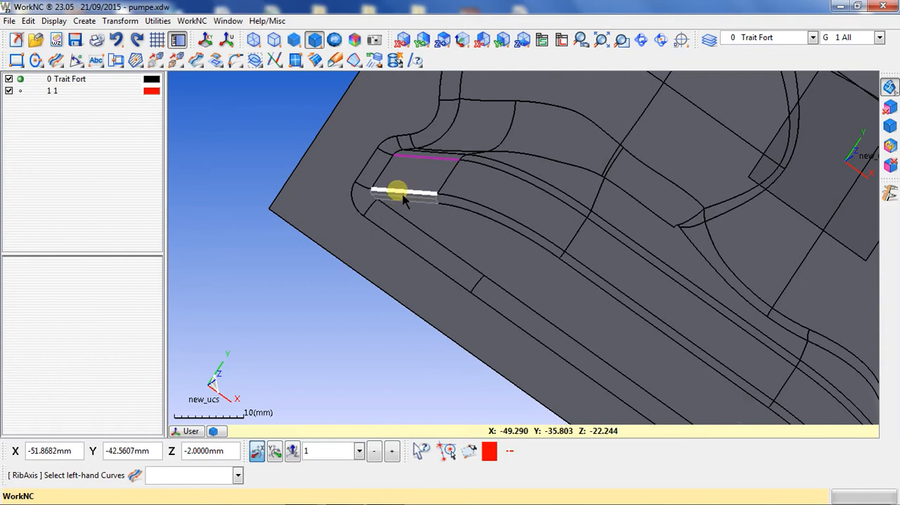
pyautogui.click(403, 197)
pyautogui.rightClick(422, 229)
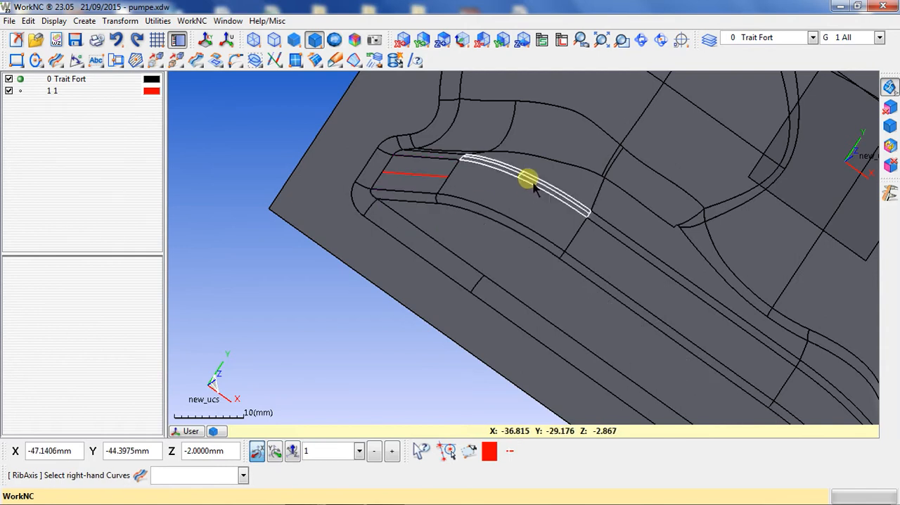
# - Create a rib axis between the upper and lower edges of the adjoining curved rib face
pyautogui.click(513, 177)
pyautogui.rightClick(518, 205)
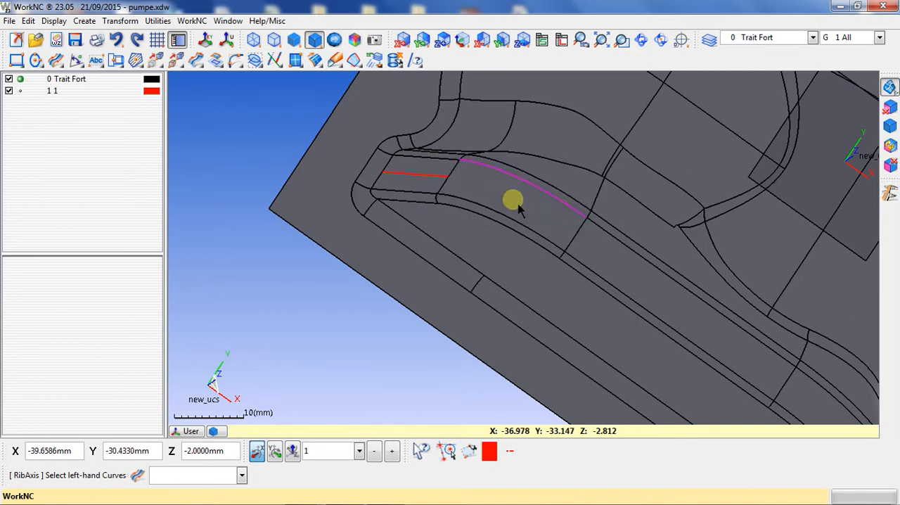
pyautogui.click(520, 226)
pyautogui.rightClick(549, 223)
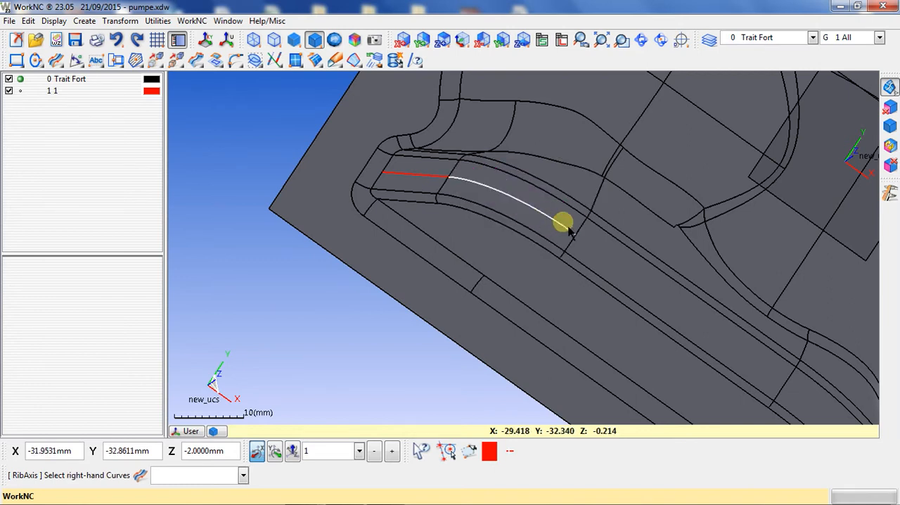
# - Try selecting both edges of the straight middle rib face as right-hand curves, filling the gap with a segment
pyautogui.moveTo(570, 228); pyautogui.dragTo(453, 189, button='middle')
pyautogui.click(519, 215)
pyautogui.click(508, 254)
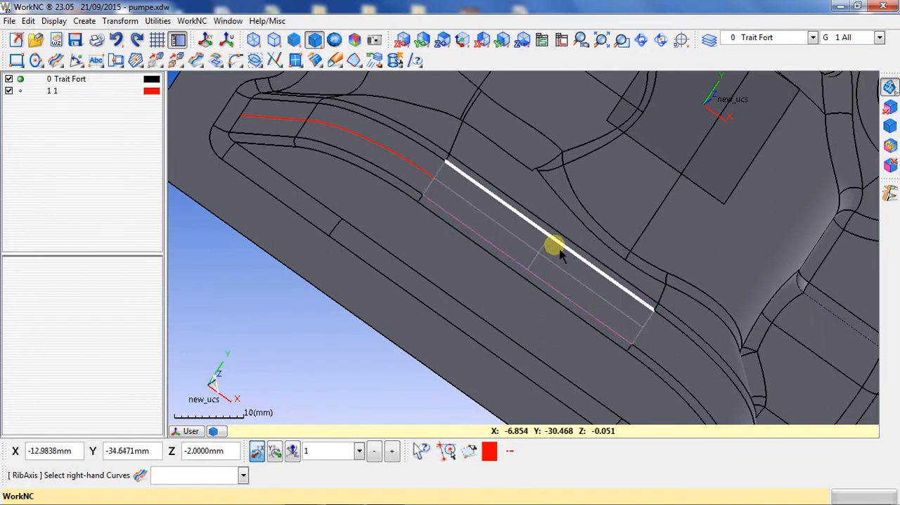
pyautogui.click(560, 254)
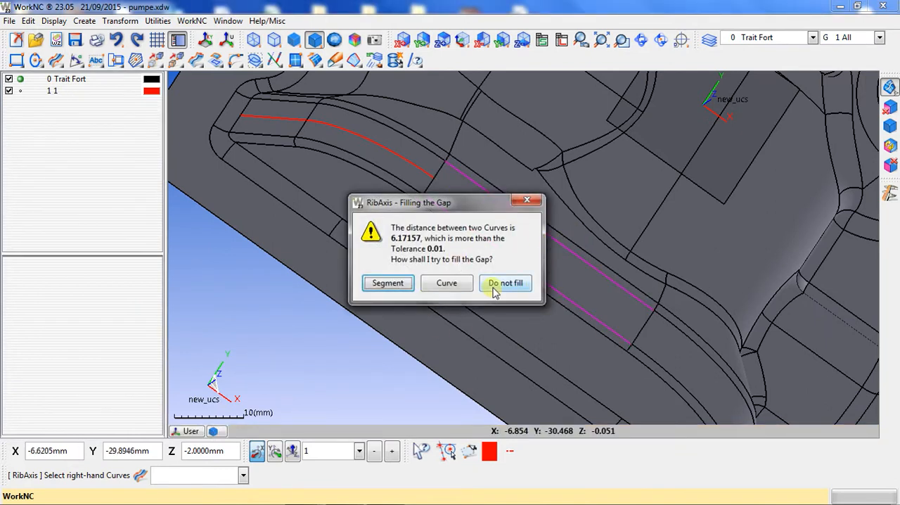
pyautogui.click(385, 283)
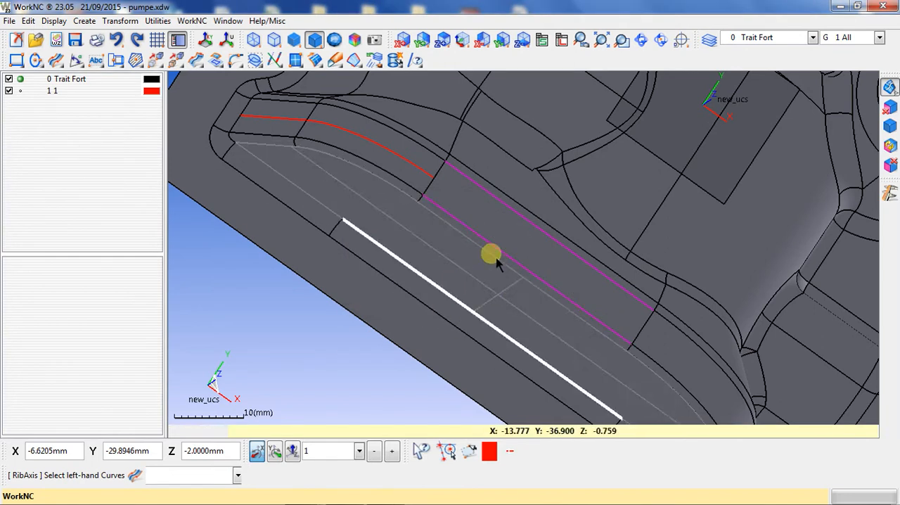
pyautogui.click(495, 294)
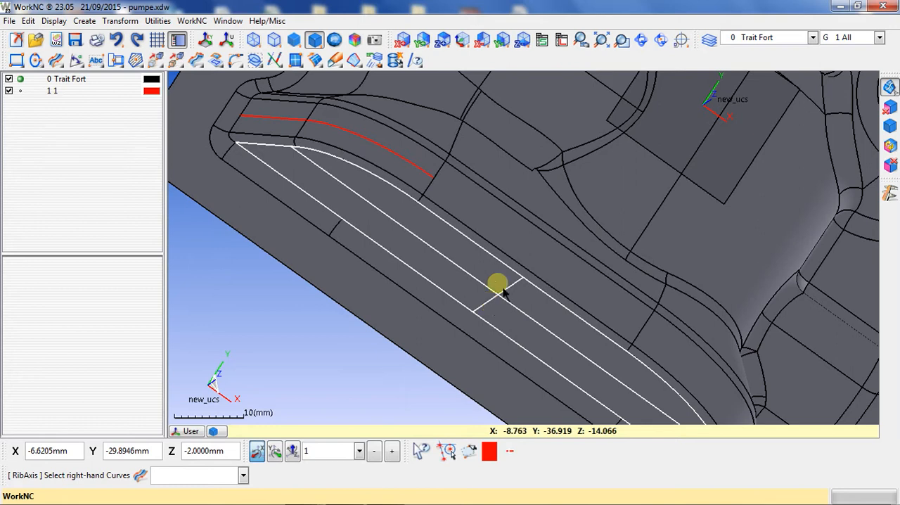
# - Try the same right-hand selection of both straight face edges, filling the gap with a curve instead
pyautogui.click(527, 241)
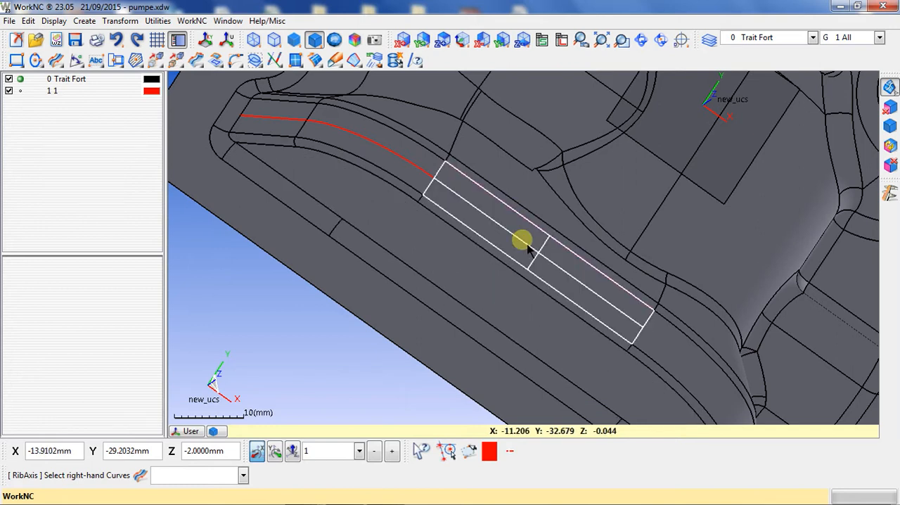
pyautogui.click(511, 262)
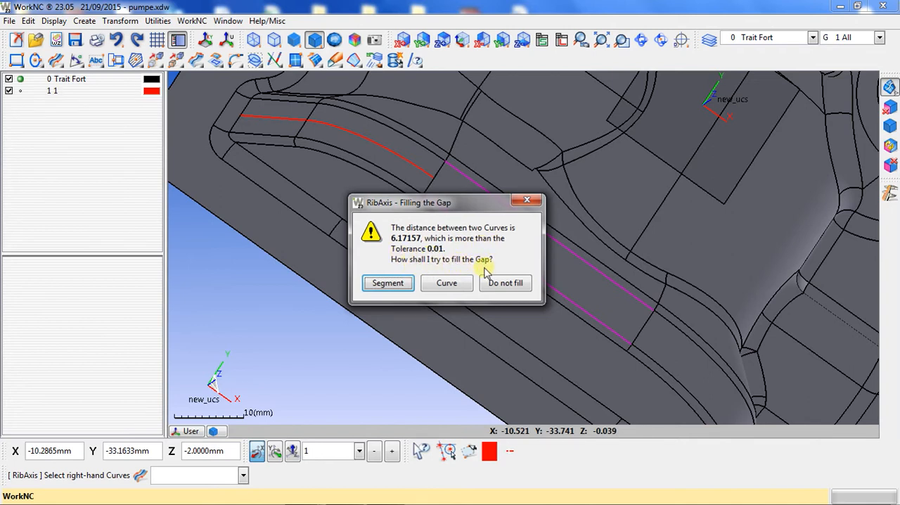
pyautogui.click(454, 288)
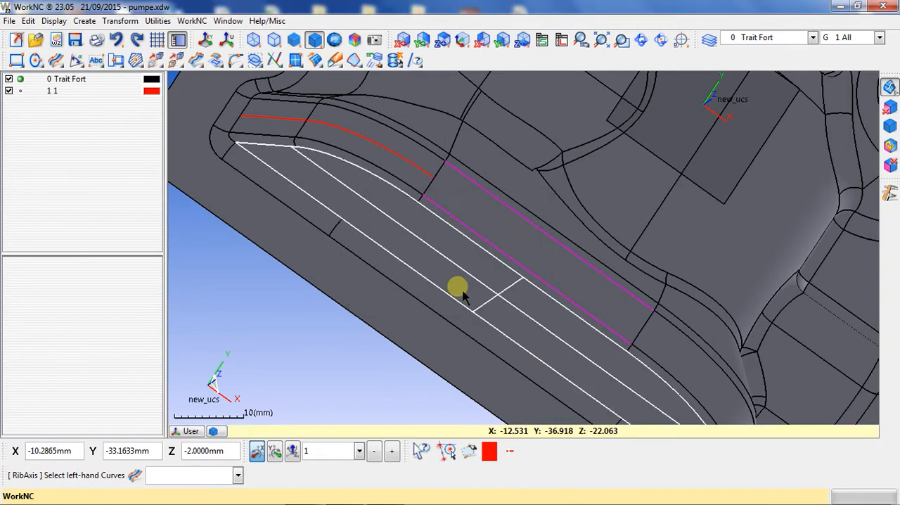
pyautogui.click(539, 262)
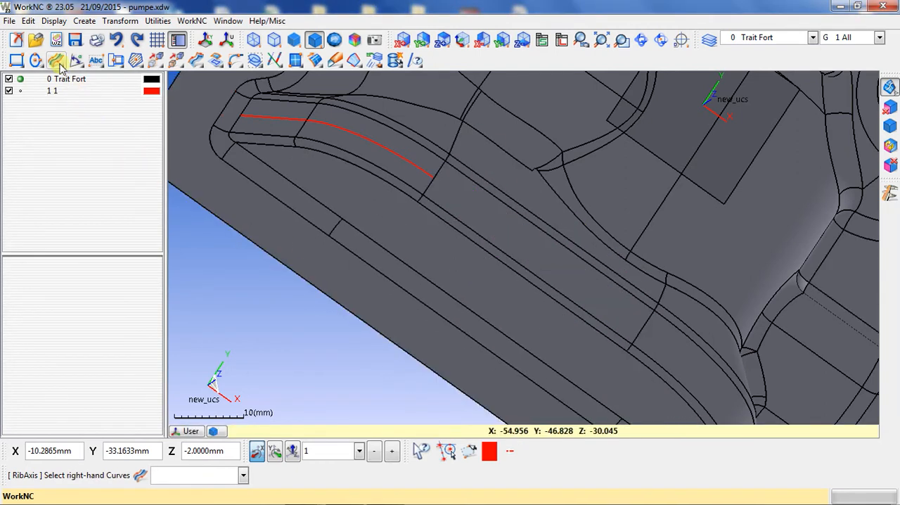
# - Create rib axes along the straight middle face and the final curved face, and show the model from the top
pyautogui.click(561, 254)
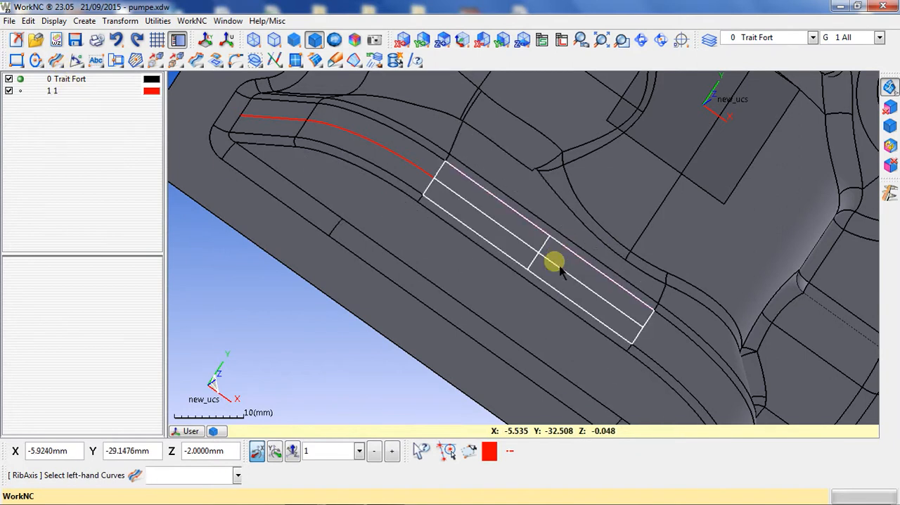
pyautogui.click(633, 306)
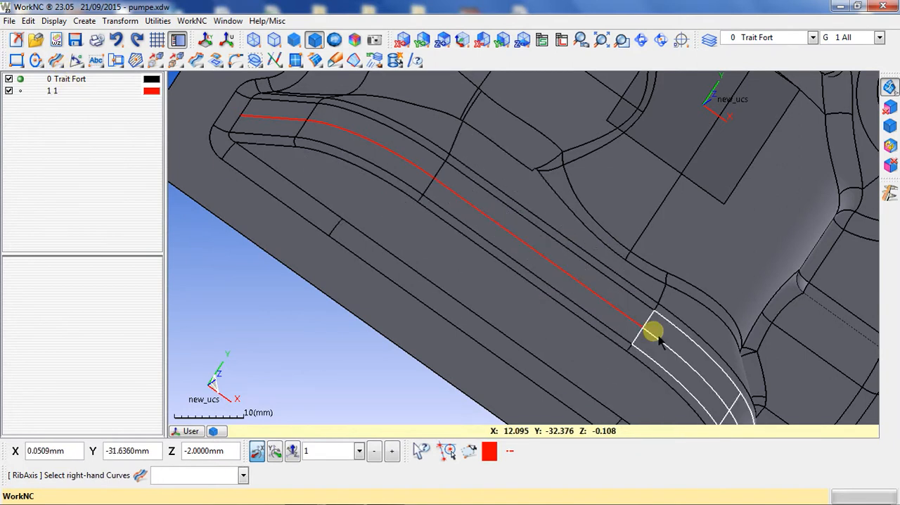
pyautogui.moveTo(654, 327); pyautogui.dragTo(571, 252, button='middle')
pyautogui.moveTo(691, 285); pyautogui.dragTo(616, 263, button='middle')
pyautogui.click(609, 295)
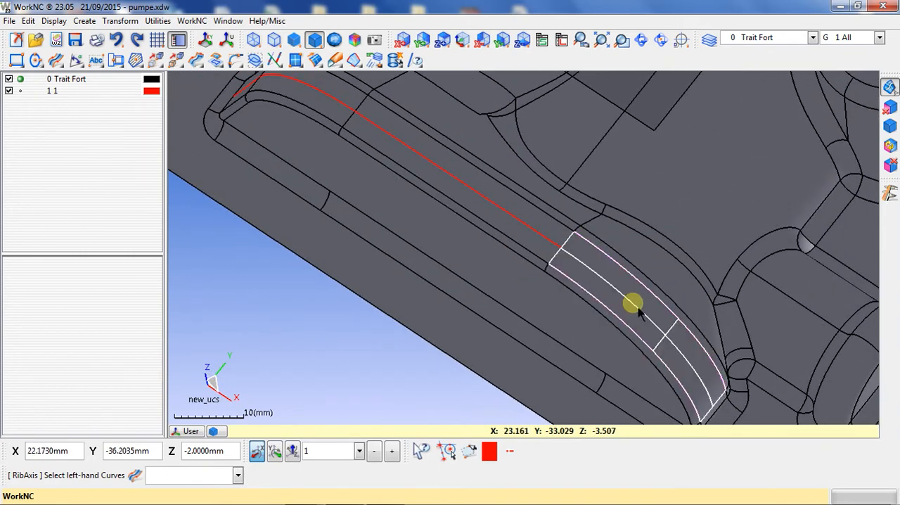
pyautogui.scroll(-3, 679, 285)
pyautogui.moveTo(577, 320); pyautogui.dragTo(682, 351, button='middle')
pyautogui.press('z')
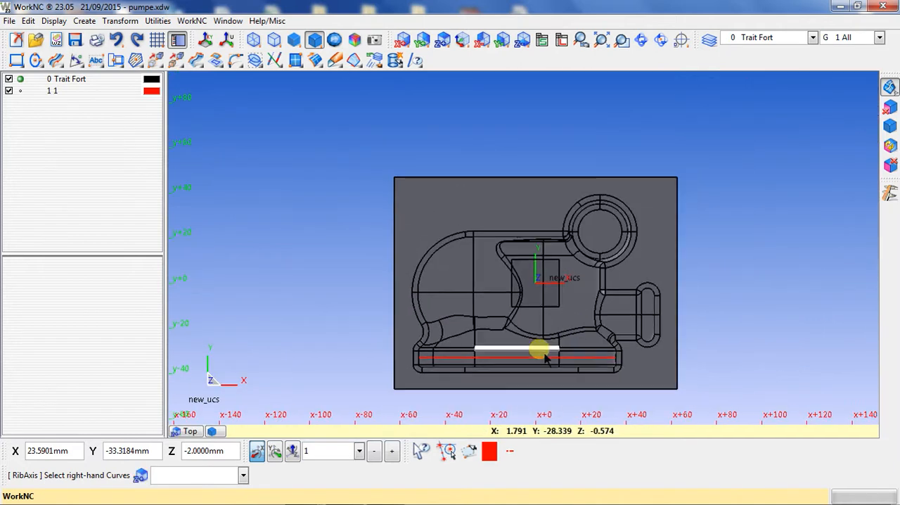
# - Draw two concentric circles by centre and radius beside the model, the inner one about 54 mm in radius
pyautogui.click(36, 59)
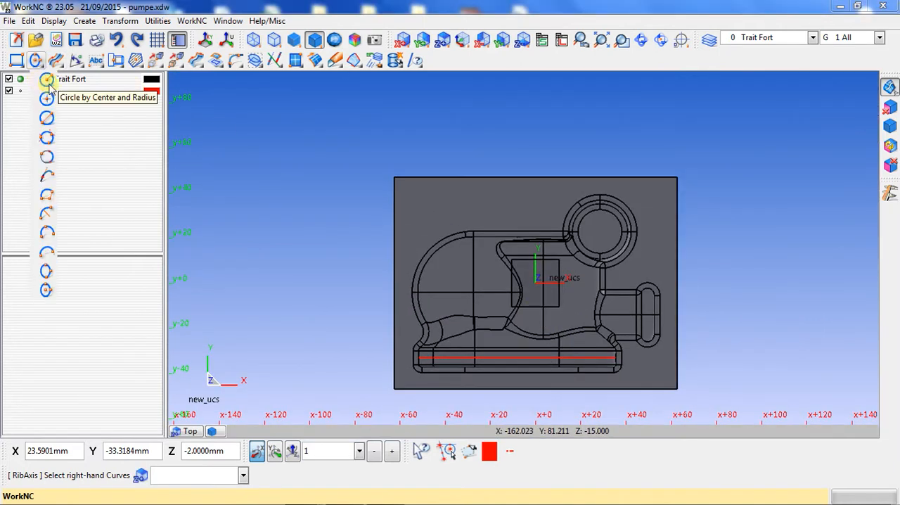
pyautogui.click(44, 89)
pyautogui.scroll(-3, 312, 388)
pyautogui.click(695, 179)
pyautogui.click(730, 252)
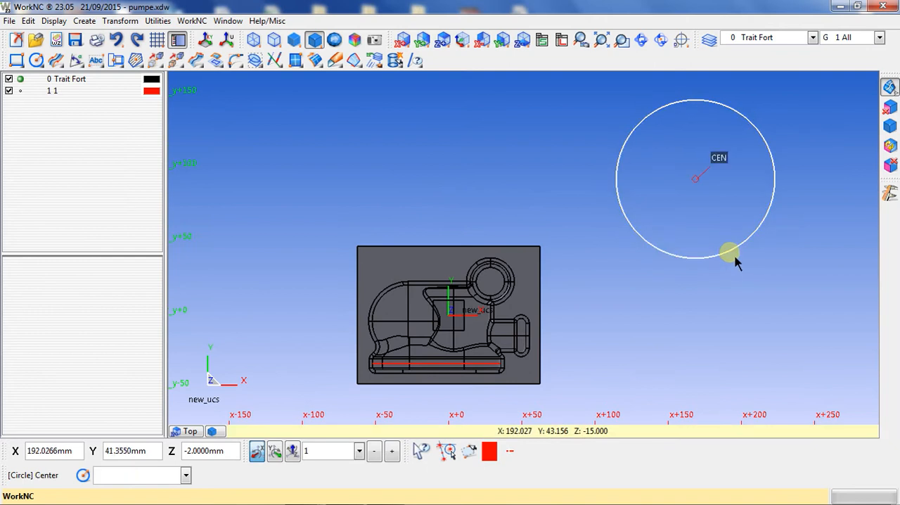
pyautogui.click(740, 265)
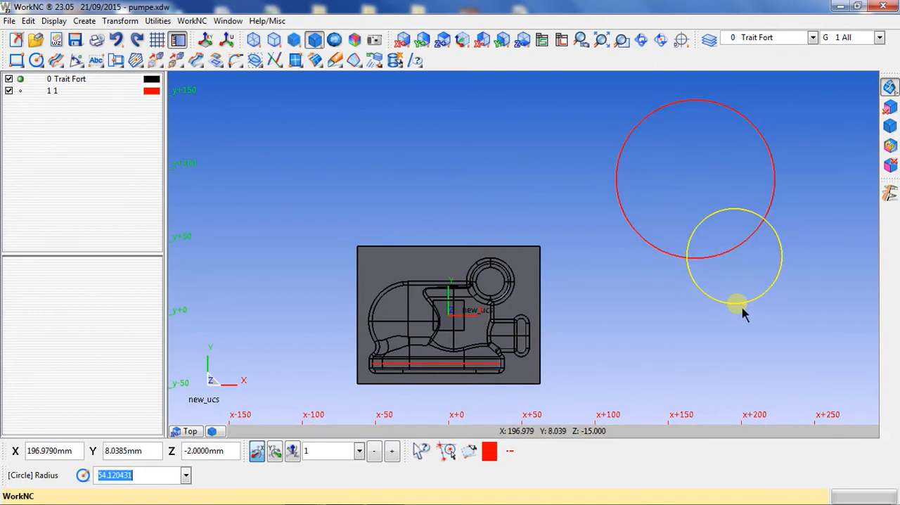
pyautogui.click(731, 256)
pyautogui.click(729, 259)
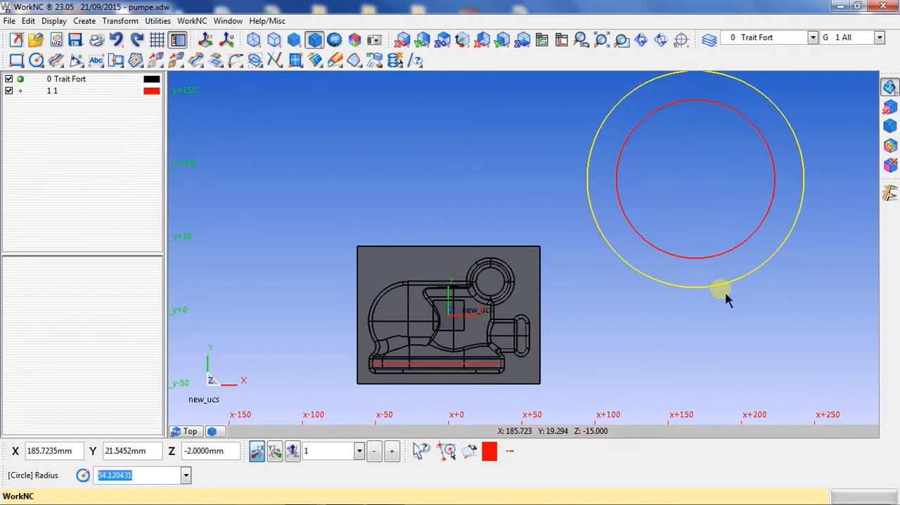
pyautogui.click(727, 298)
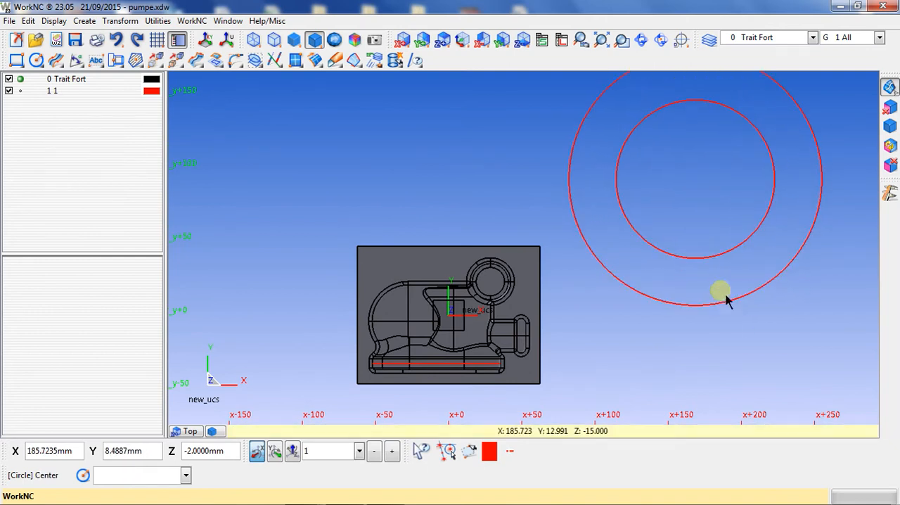
# - Create a rib axis midway between the two concentric circles, using the outer as right-hand and the inner as left-hand curve
pyautogui.click(59, 60)
pyautogui.click(574, 218)
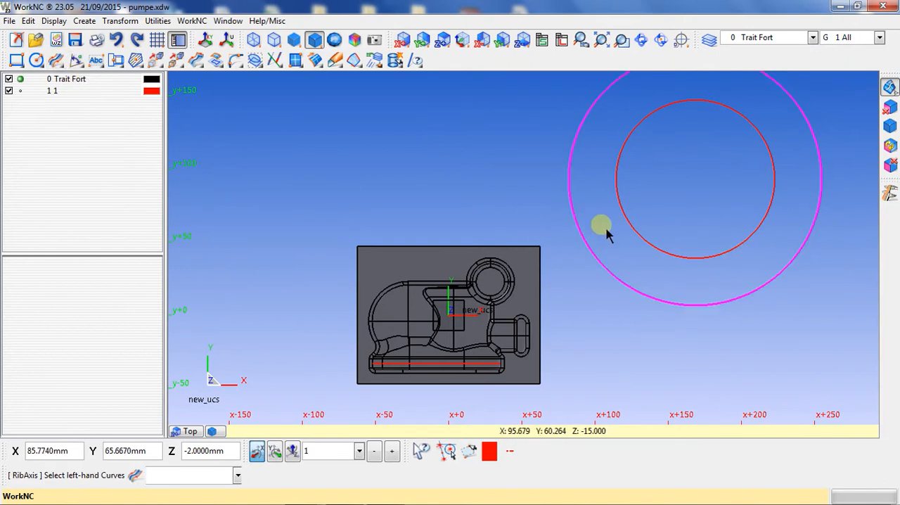
pyautogui.click(670, 219)
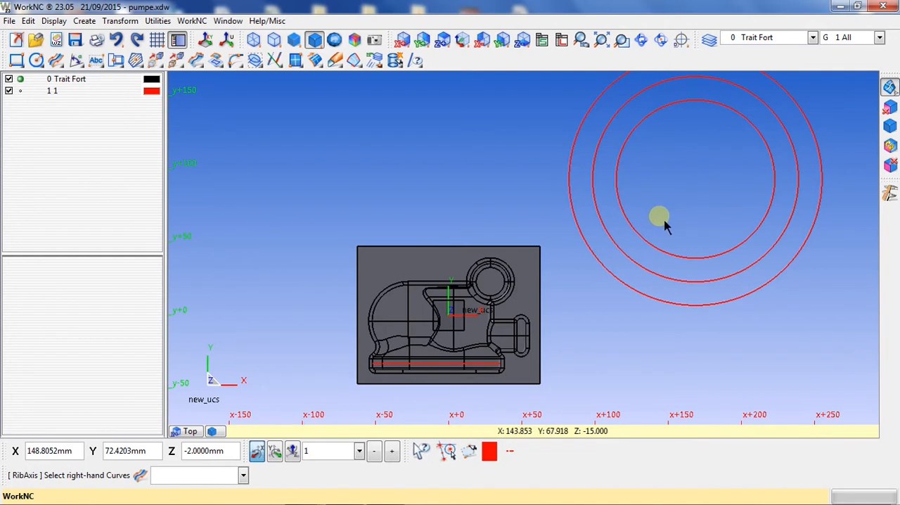
# - Delete the three concentric circles and the centre curves along the model's rib
pyautogui.scroll(-2, 647, 253)
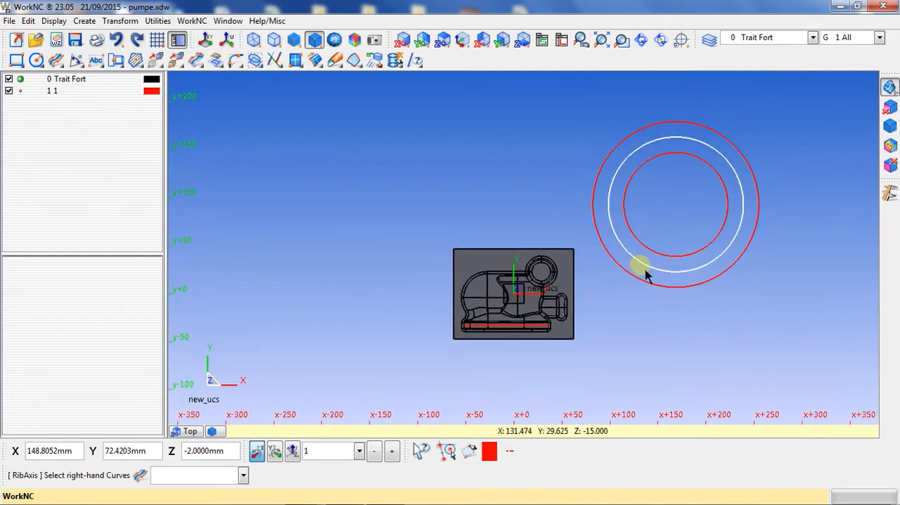
pyautogui.press('Delete')
pyautogui.moveTo(794, 324); pyautogui.dragTo(588, 124)
pyautogui.rightClick(602, 220)
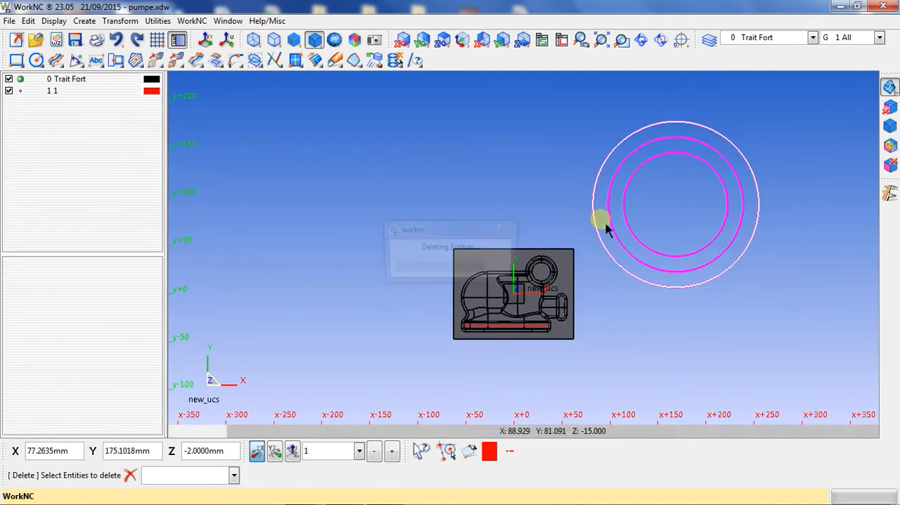
pyautogui.scroll(3, 552, 343)
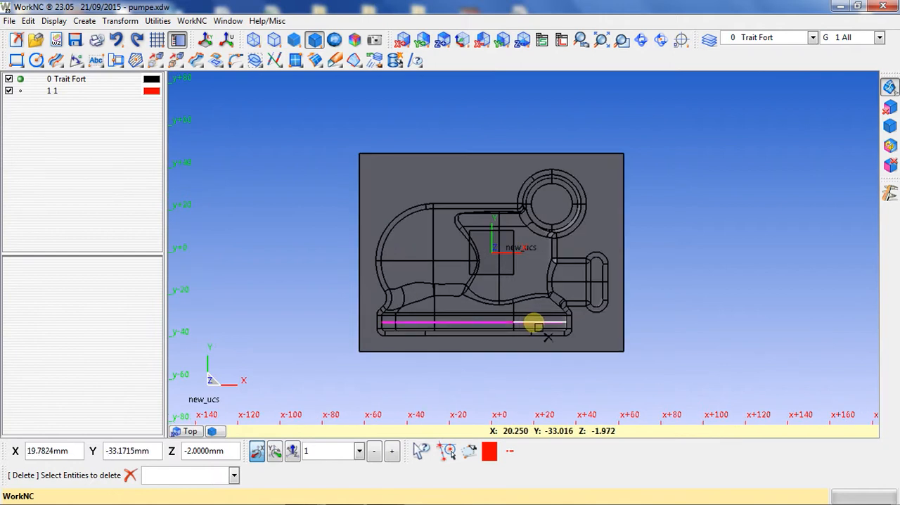
pyautogui.rightClick(538, 327)
pyautogui.press('Escape')
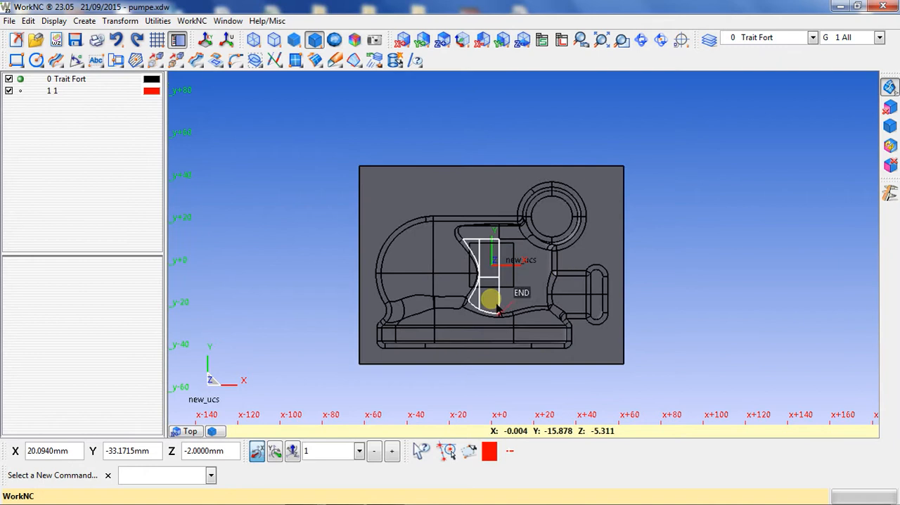
# - Hide the small fillet surface at the junction beside the pump's round boss
pyautogui.scroll(2, 492, 299)
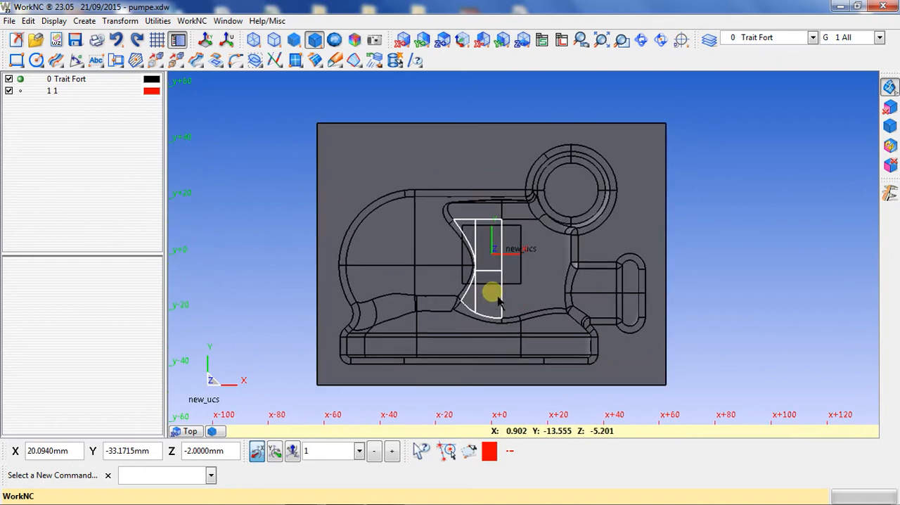
pyautogui.click(890, 107)
pyautogui.moveTo(524, 243); pyautogui.dragTo(590, 257, button='right')
pyautogui.scroll(2, 532, 195)
pyautogui.click(535, 178)
pyautogui.click(552, 226)
pyautogui.moveTo(604, 289); pyautogui.dragTo(597, 161, button='middle')
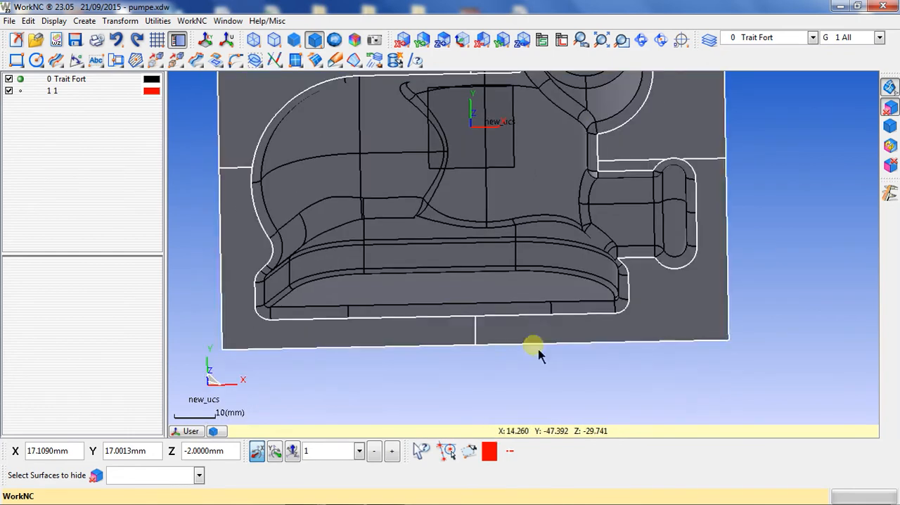
# - Hide the fillet surfaces at the lower-left corner and the right end of the pump's base, and show the model from the top
pyautogui.moveTo(538, 351); pyautogui.dragTo(737, 302, button='middle')
pyautogui.scroll(2, 467, 264)
pyautogui.click(466, 264)
pyautogui.scroll(-3, 403, 275)
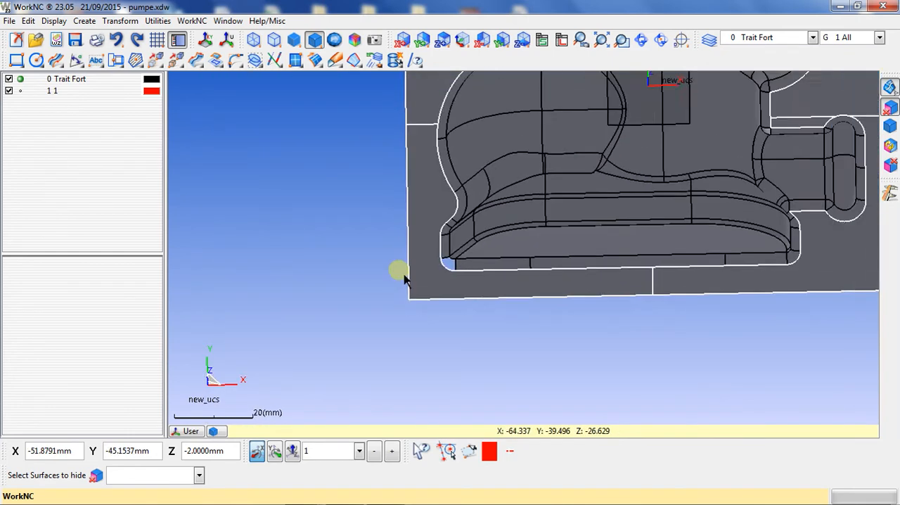
pyautogui.moveTo(667, 261); pyautogui.dragTo(633, 260, button='middle')
pyautogui.scroll(2, 714, 246)
pyautogui.click(718, 246)
pyautogui.scroll(-3, 690, 258)
pyautogui.press('z')
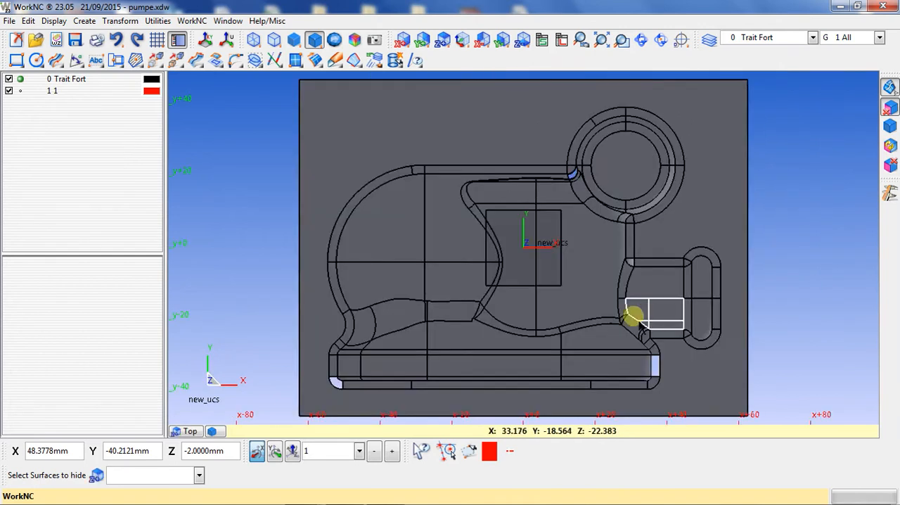
pyautogui.scroll(-5, 612, 317)
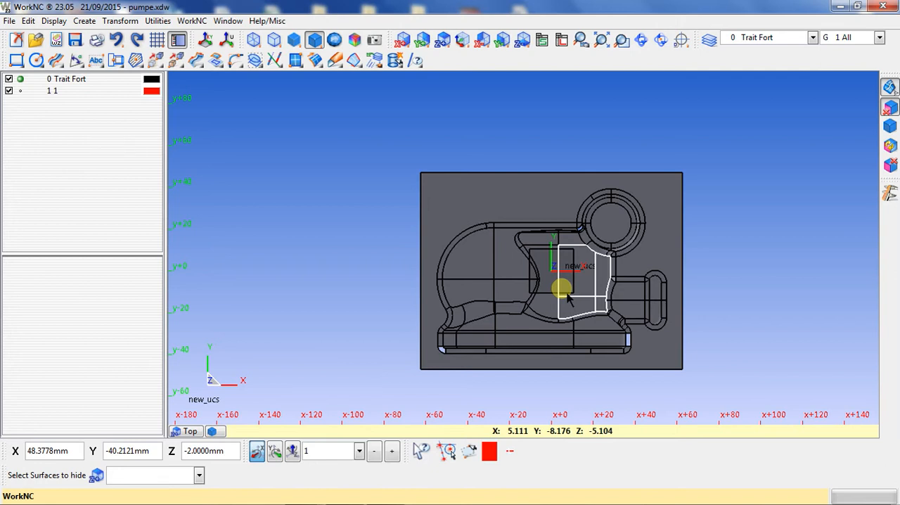
pyautogui.click(569, 299)
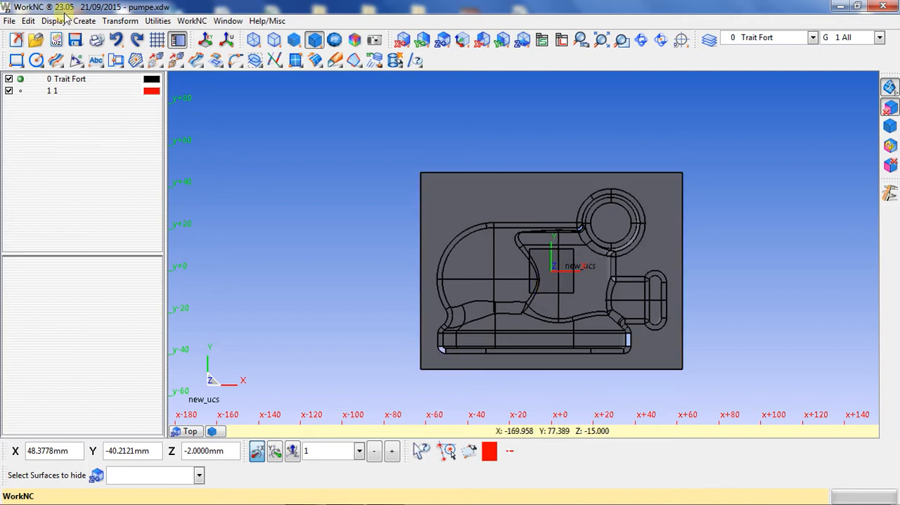
# - Select all visible surfaces of the pump model for the Surface Contour Curves command
pyautogui.click(57, 62)
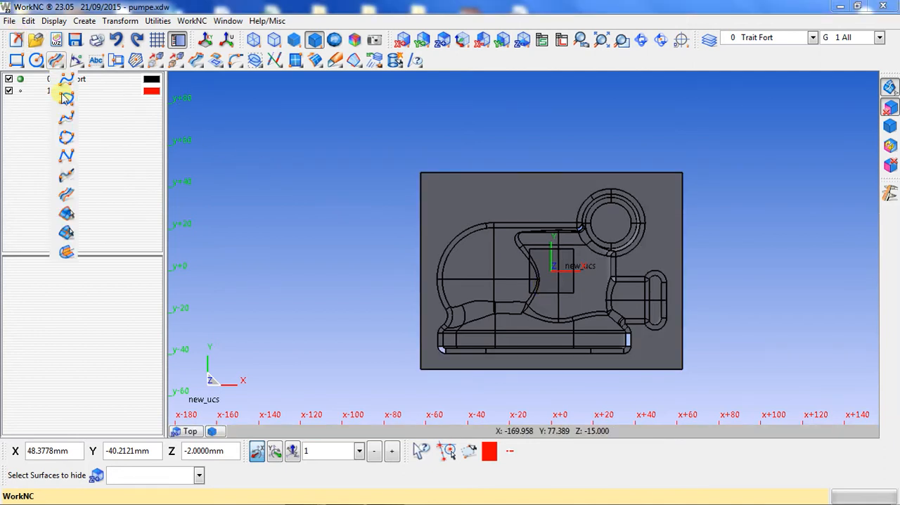
pyautogui.click(67, 215)
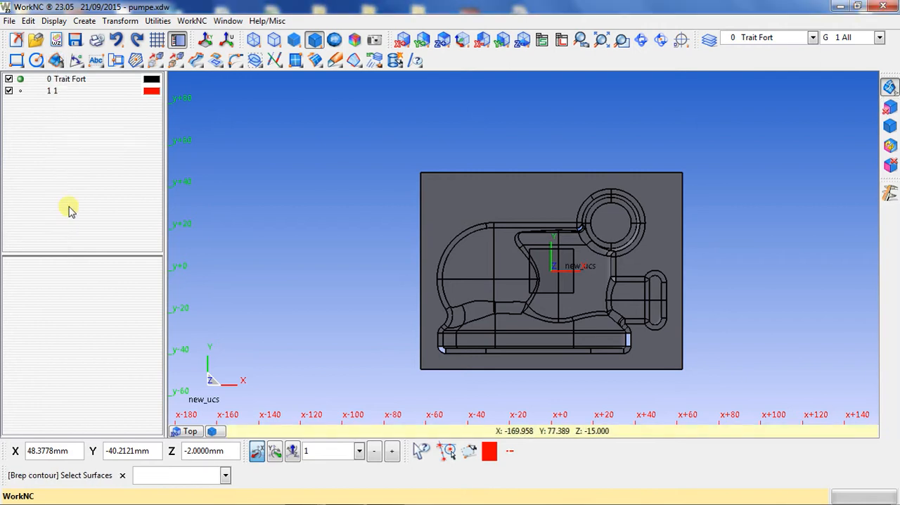
pyautogui.moveTo(327, 147); pyautogui.dragTo(779, 381)
pyautogui.rightClick(771, 279)
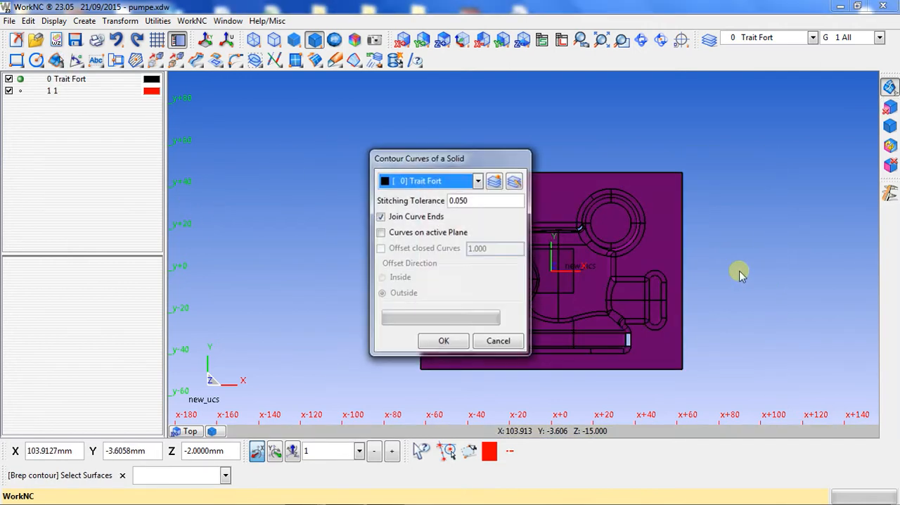
# - Create a green layer named Missing_Surface and generate the surface contour curves on it
pyautogui.click(495, 184)
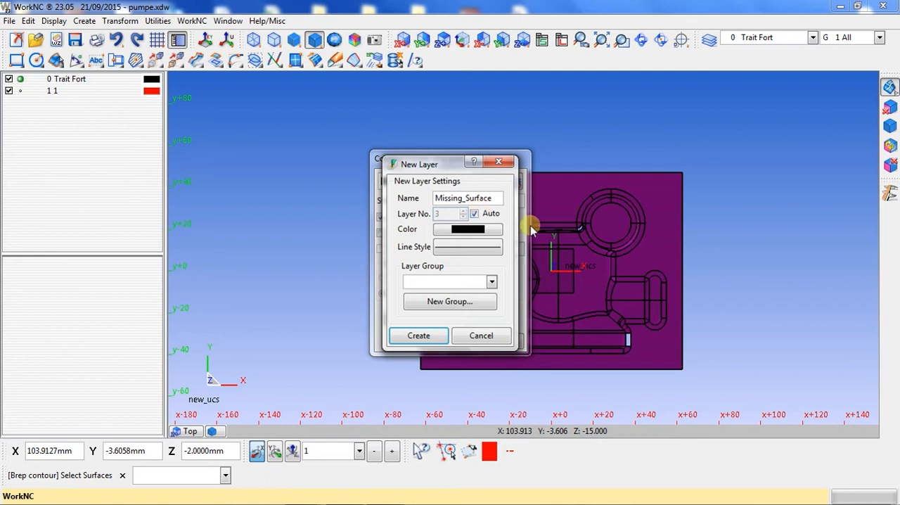
pyautogui.click(481, 234)
pyautogui.click(341, 198)
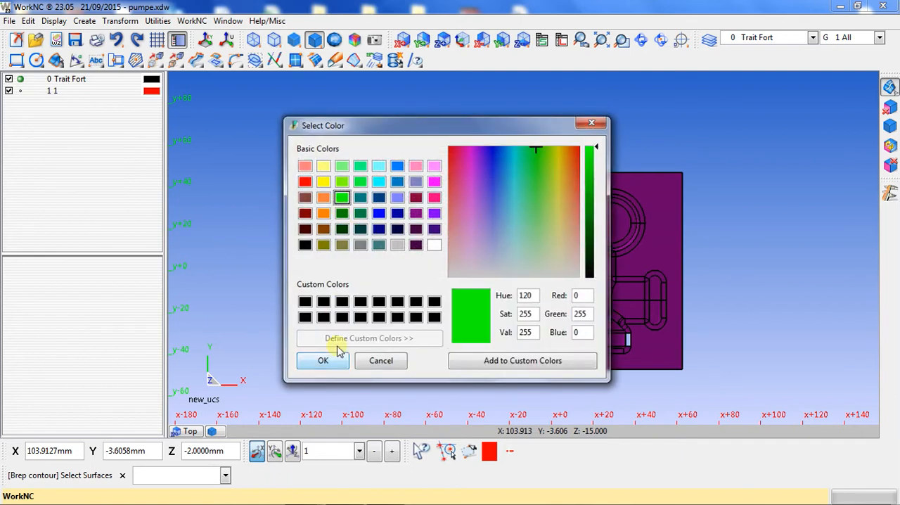
pyautogui.click(322, 361)
pyautogui.click(419, 336)
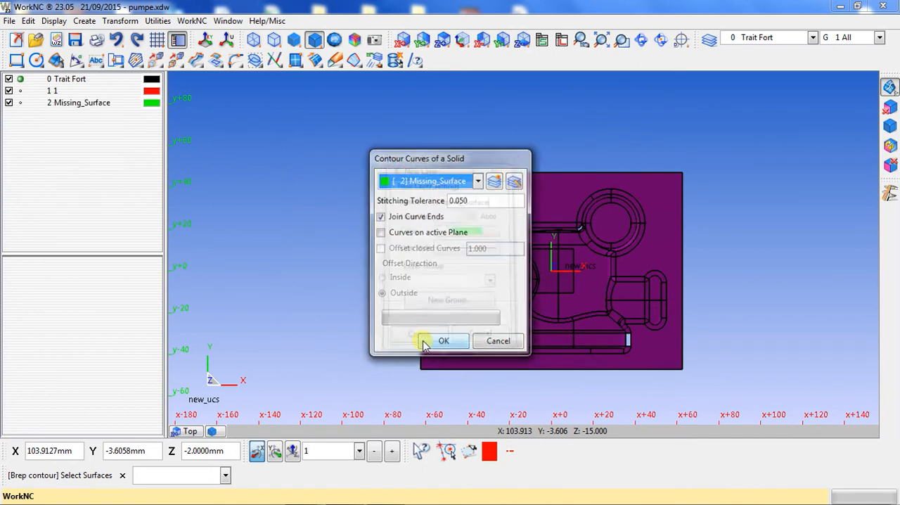
pyautogui.click(445, 342)
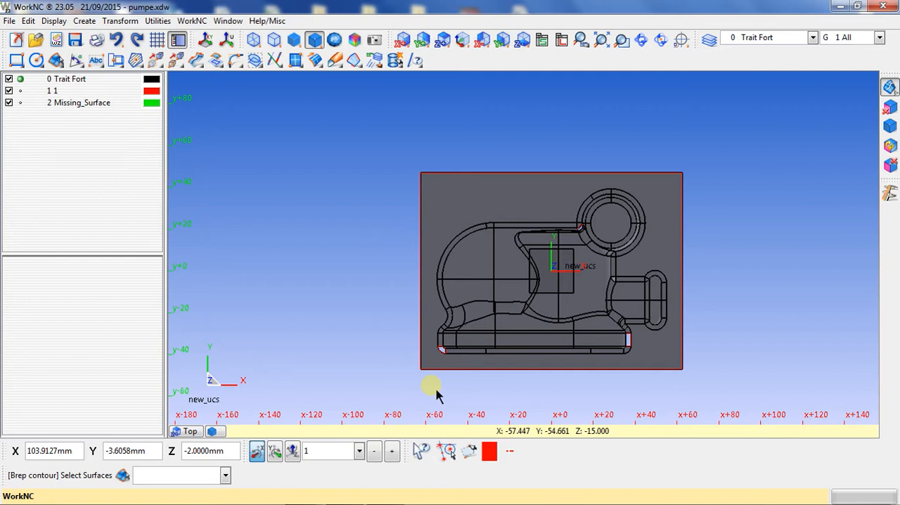
# - Make Missing_Surface the current layer and hide layer 1 to examine the contour curve at the base's corner
pyautogui.click(21, 104)
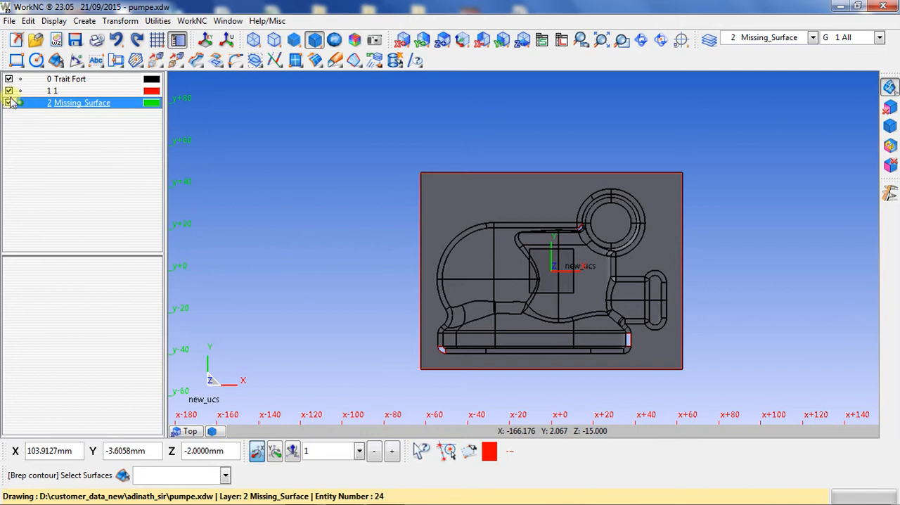
pyautogui.click(9, 91)
pyautogui.moveTo(612, 321); pyautogui.dragTo(623, 371)
pyautogui.scroll(5, 613, 380)
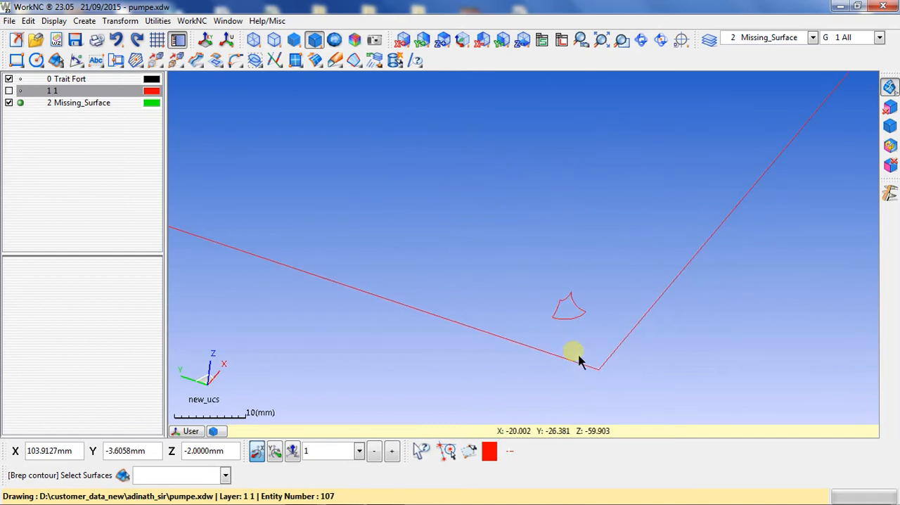
pyautogui.scroll(4, 523, 292)
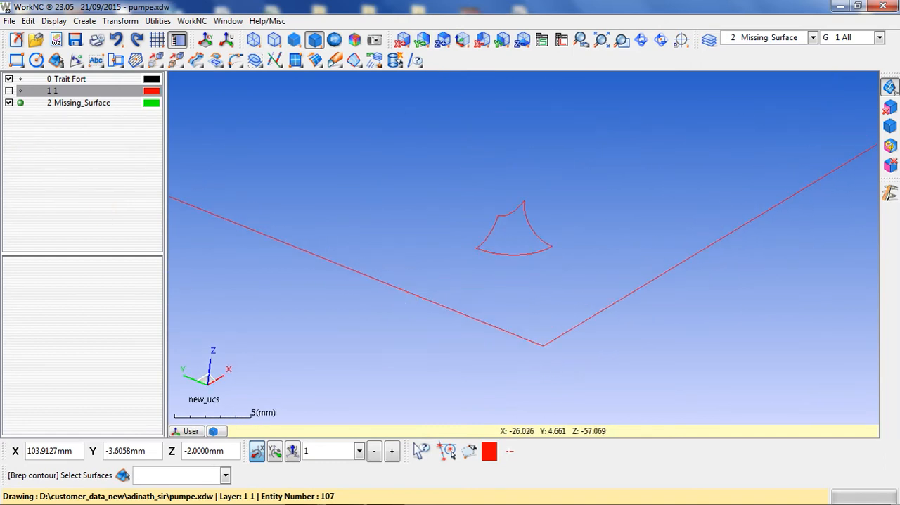
# - Toggle layer 1's visibility repeatedly to compare the corner contour curve with the missing surface's opening
pyautogui.click(8, 92)
pyautogui.click(9, 92)
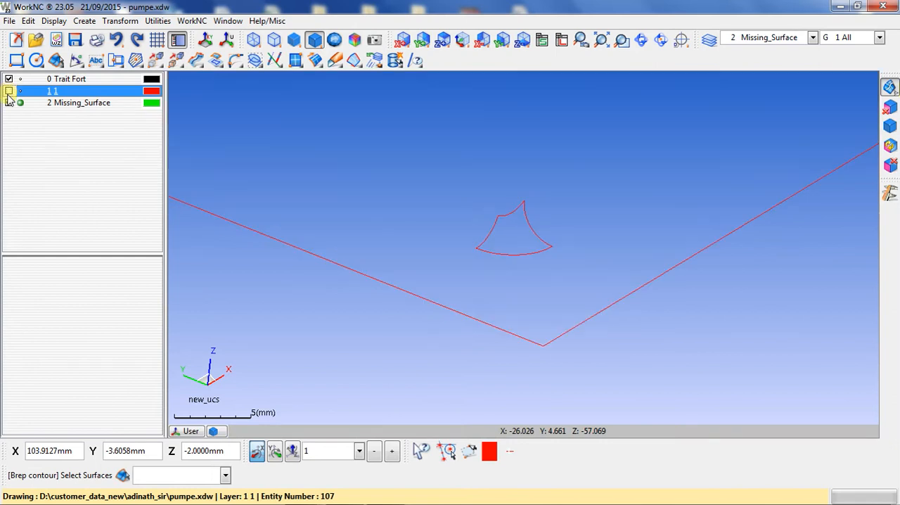
pyautogui.click(9, 91)
pyautogui.click(8, 92)
pyautogui.click(9, 92)
pyautogui.click(9, 91)
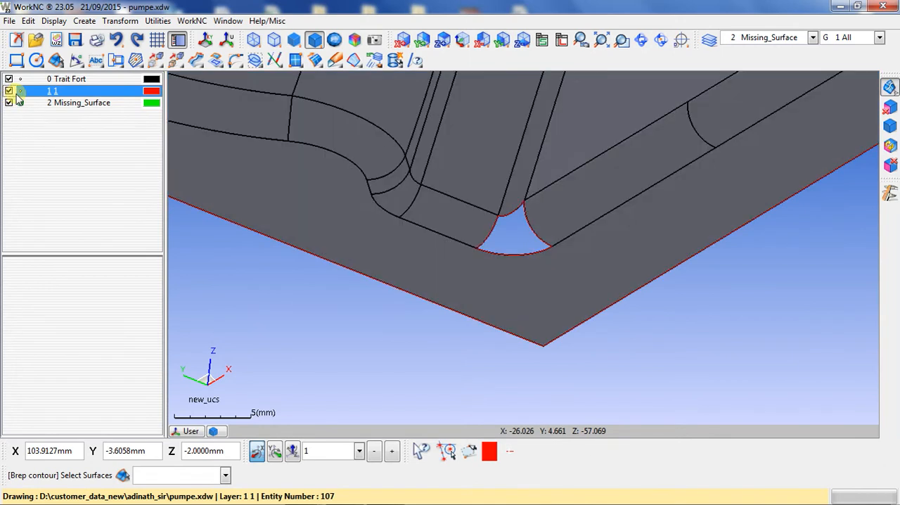
pyautogui.click(9, 91)
# - Examine the contour curve beside the round boss, toggling layer 1's visibility to compare it with the surface opening
pyautogui.scroll(-10, 542, 314)
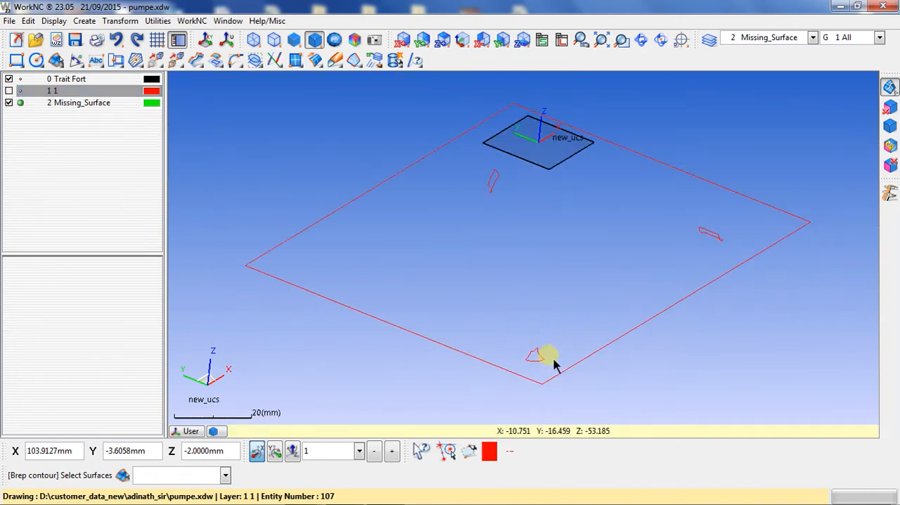
pyautogui.moveTo(680, 341); pyautogui.dragTo(370, 316, button='middle')
pyautogui.moveTo(645, 345)
pyautogui.mouseDown(button='middle')
pyautogui.moveTo(560, 364)
pyautogui.moveTo(418, 324)
pyautogui.mouseUp(button='middle')
pyautogui.scroll(4, 443, 313)
pyautogui.moveTo(652, 296); pyautogui.dragTo(533, 287, button='middle')
pyautogui.scroll(5, 542, 295)
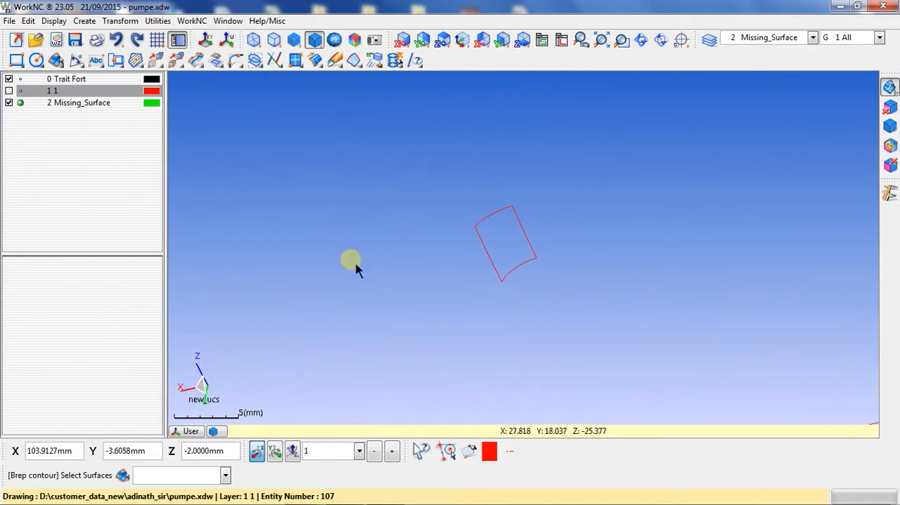
pyautogui.click(9, 91)
pyautogui.click(9, 91)
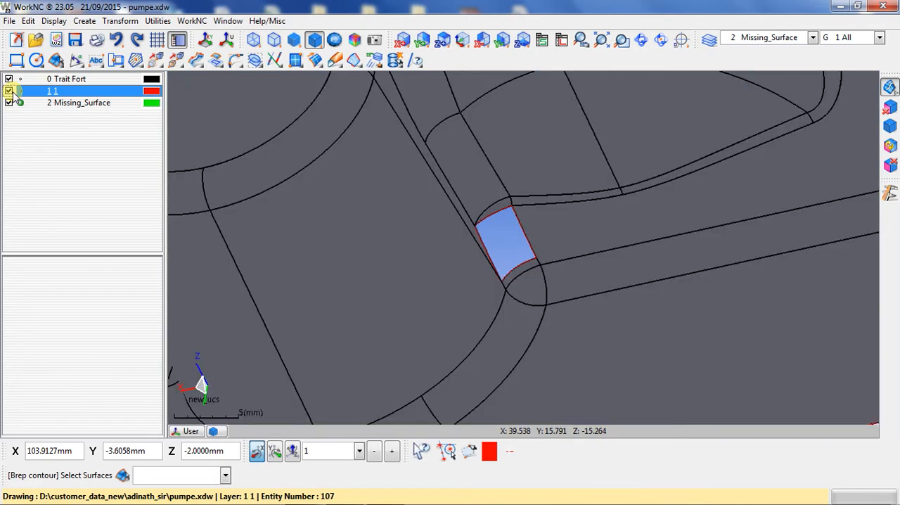
pyautogui.click(9, 91)
pyautogui.click(10, 92)
# - Examine the contour curve at the right end of the pump's base with layer 1 hidden and shown
pyautogui.scroll(-6, 450, 338)
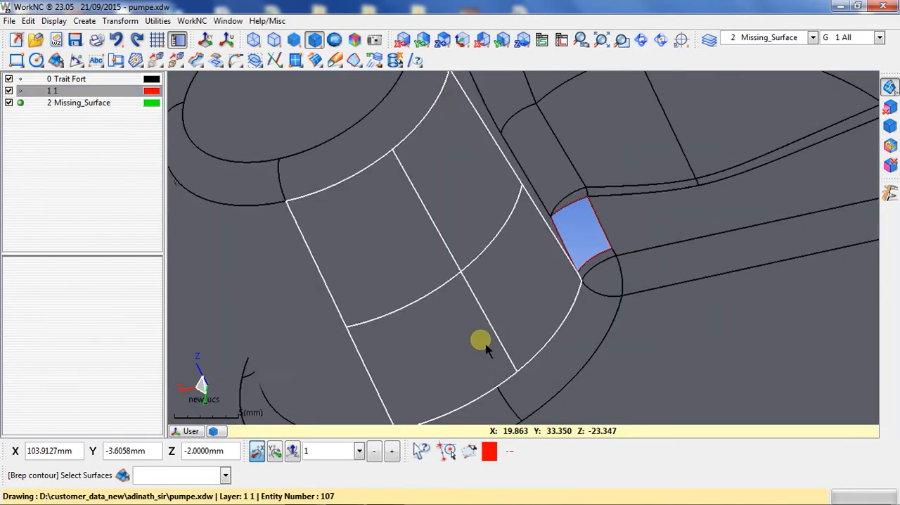
pyautogui.moveTo(422, 296); pyautogui.dragTo(449, 299, button='middle')
pyautogui.scroll(6, 443, 299)
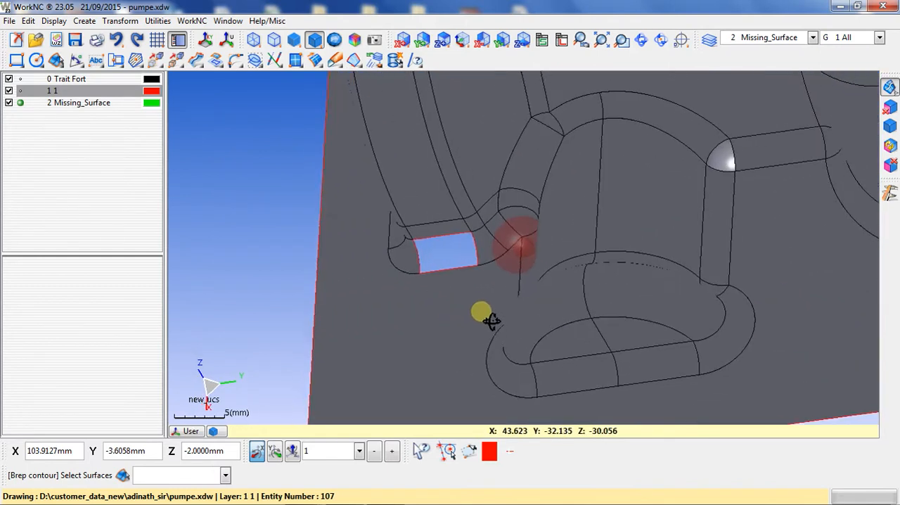
pyautogui.click(9, 92)
pyautogui.click(9, 92)
pyautogui.click(11, 93)
pyautogui.click(11, 93)
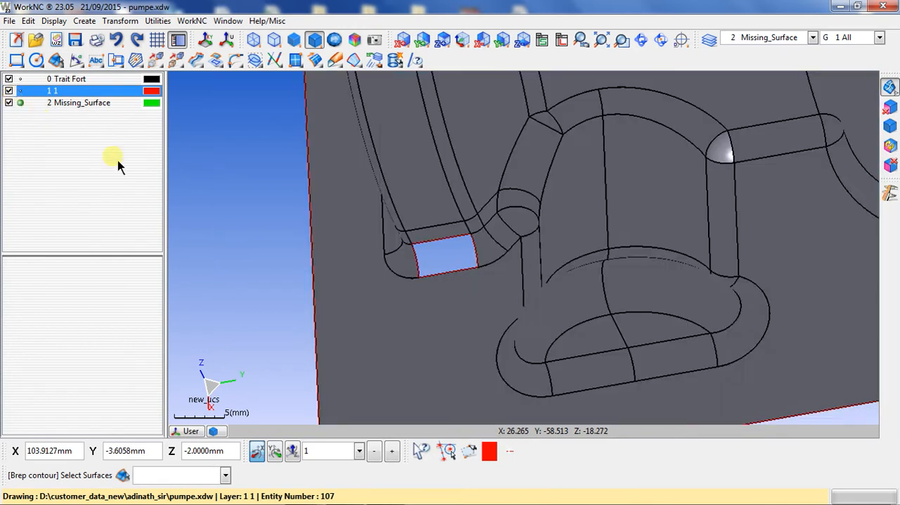
# - Show the model from the top, make layer 1 current and delete the Missing_Surface layer with its curves
pyautogui.press('z')
pyautogui.click(407, 351)
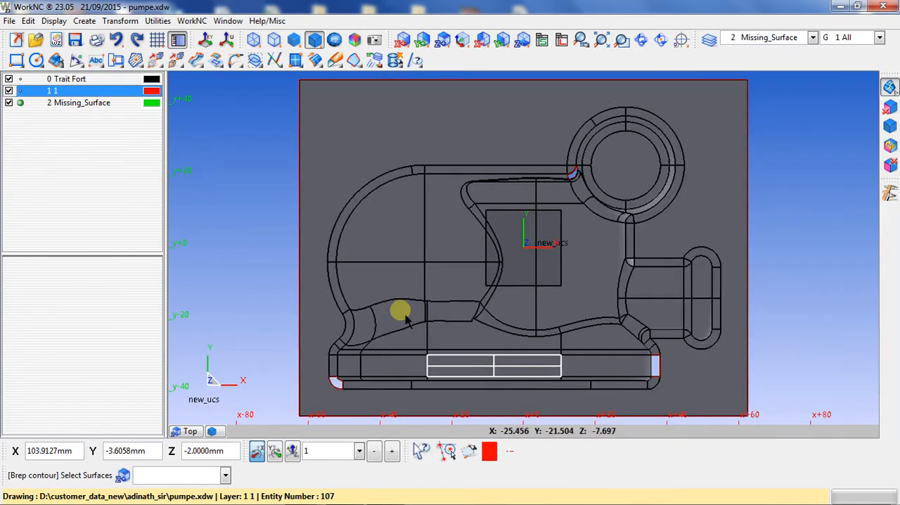
pyautogui.rightClick(42, 104)
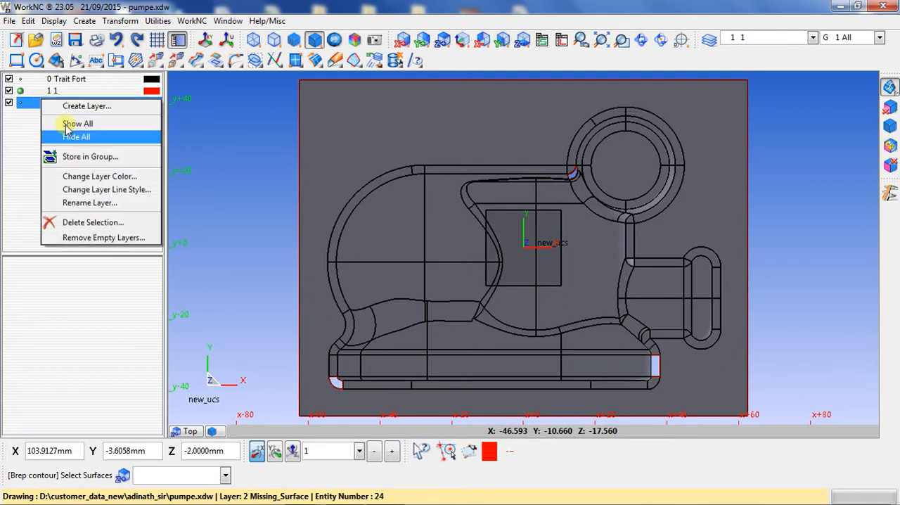
pyautogui.click(95, 223)
pyautogui.click(378, 284)
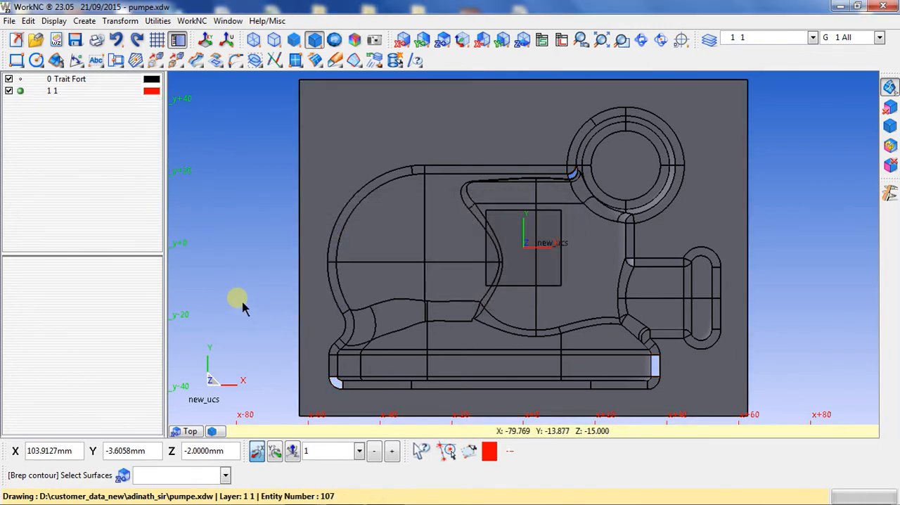
# - Restore the hidden fillet surfaces, and hide all surfaces of the pump model
pyautogui.click(885, 130)
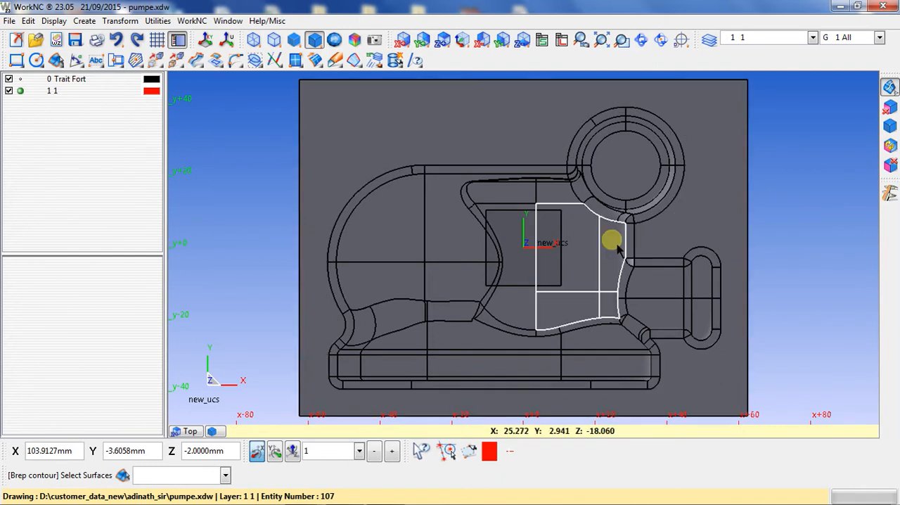
pyautogui.scroll(-3, 567, 235)
pyautogui.scroll(-1, 534, 259)
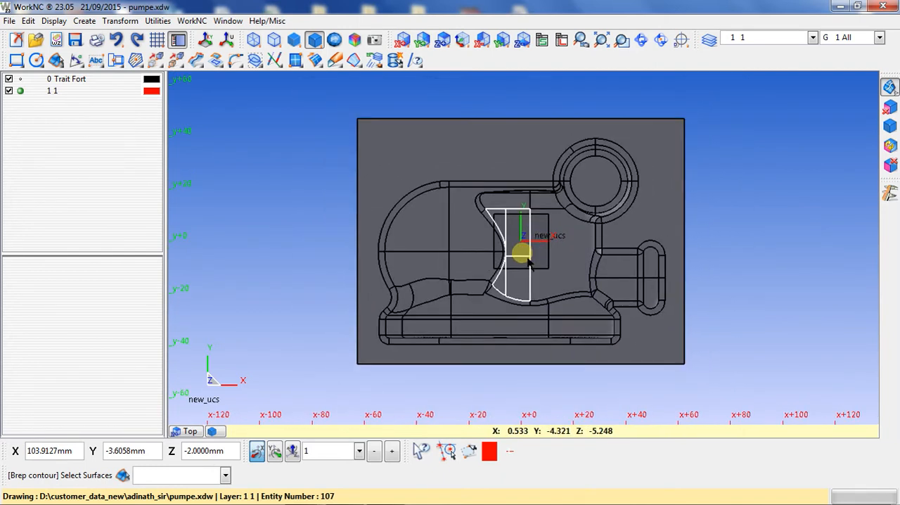
pyautogui.click(890, 107)
pyautogui.moveTo(314, 106); pyautogui.dragTo(739, 371)
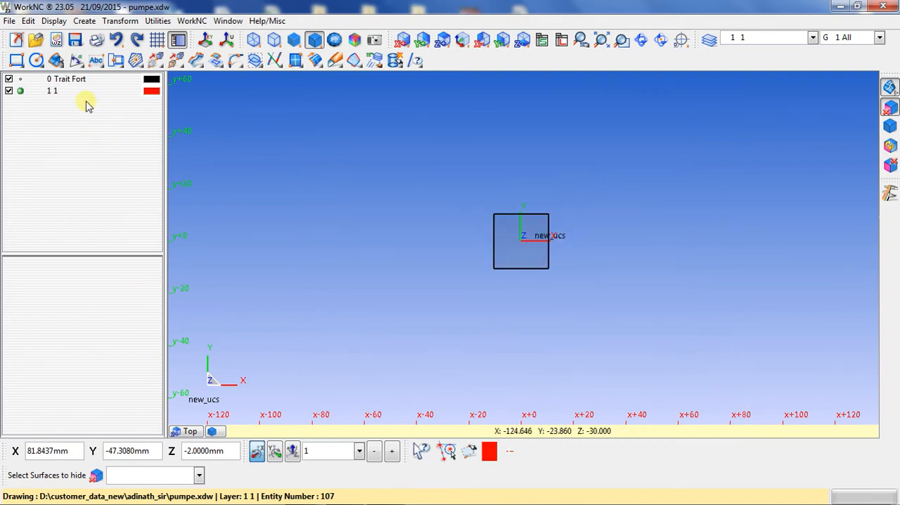
# - Draw a rectangle by two corners around the origin square and a second, similar rectangle below it
pyautogui.click(77, 61)
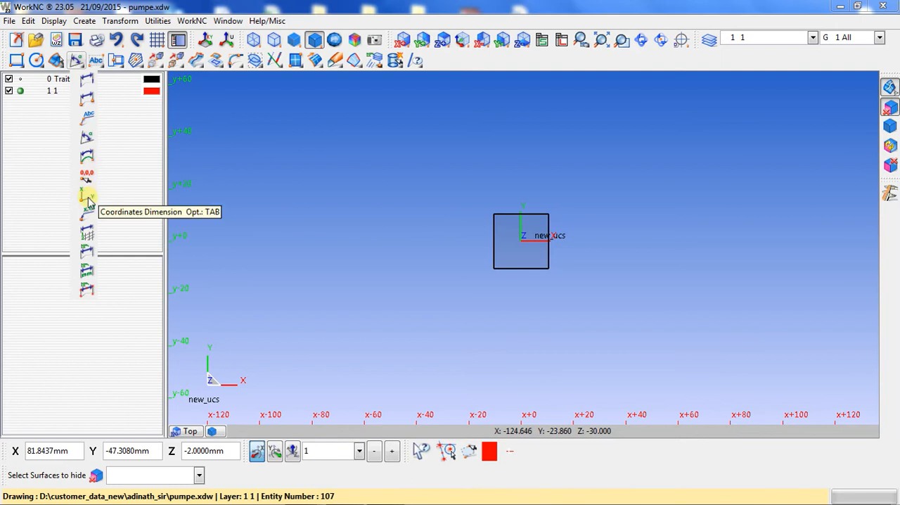
pyautogui.click(268, 279)
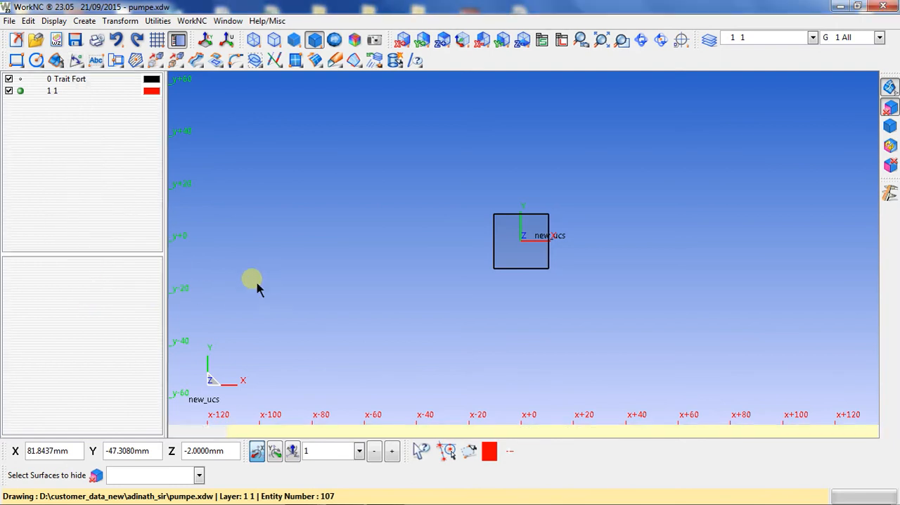
pyautogui.click(16, 61)
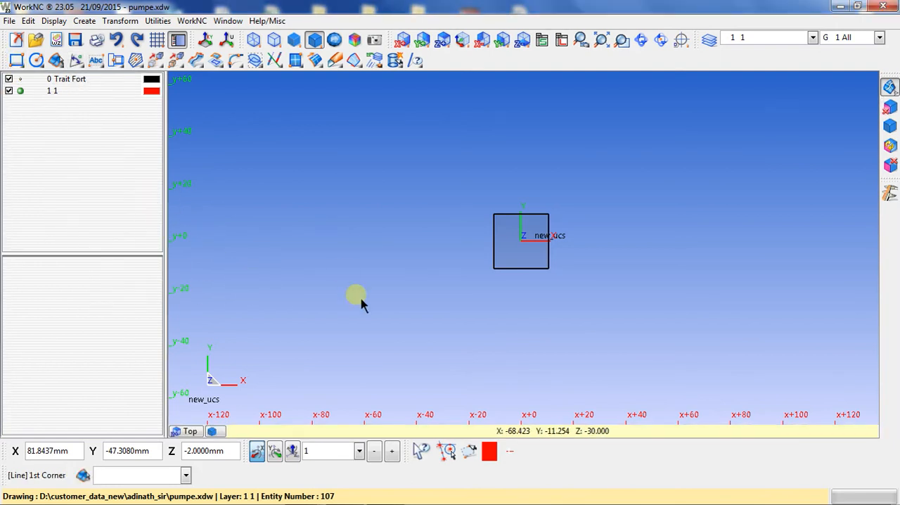
pyautogui.click(437, 174)
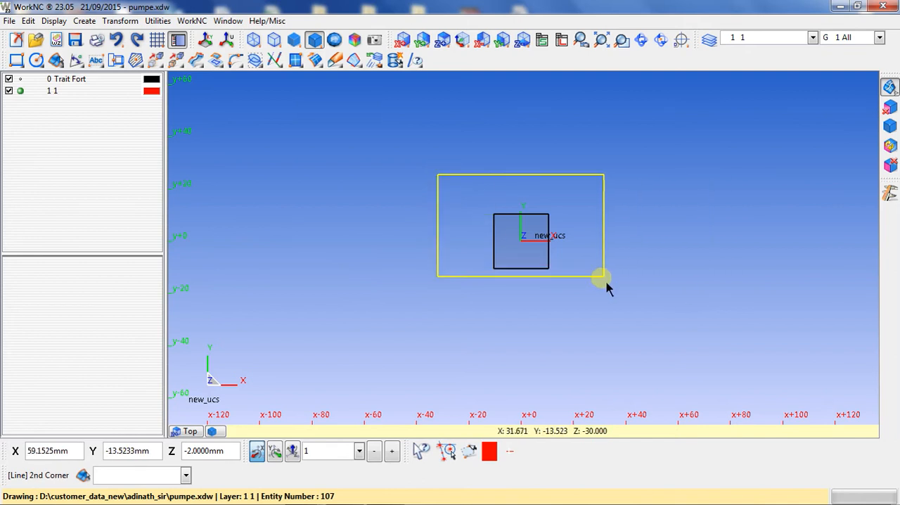
pyautogui.click(605, 283)
pyautogui.click(385, 275)
pyautogui.click(562, 374)
# - Draw a circle about 27 mm in diameter to the right of the two rectangles
pyautogui.click(36, 61)
pyautogui.click(740, 214)
pyautogui.click(750, 256)
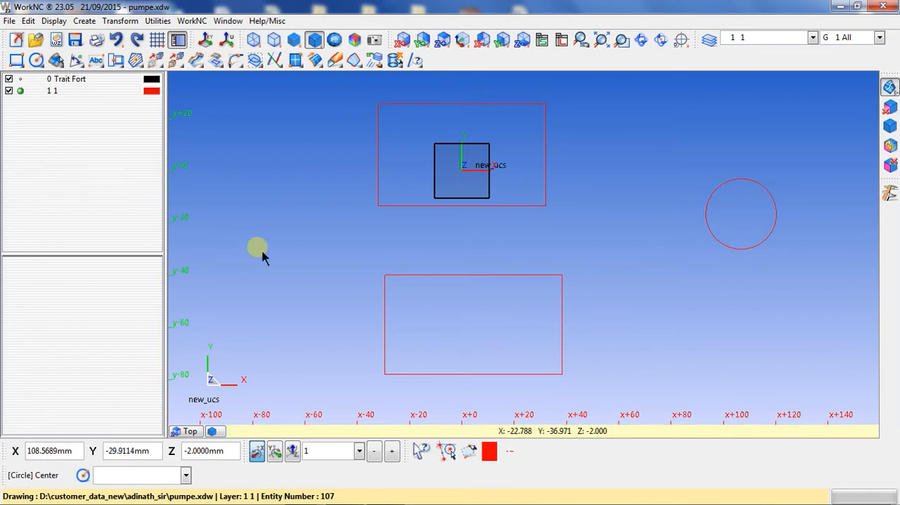
# - Draw an open arc through three points below the circle, with a radius of about 13 mm
pyautogui.click(35, 61)
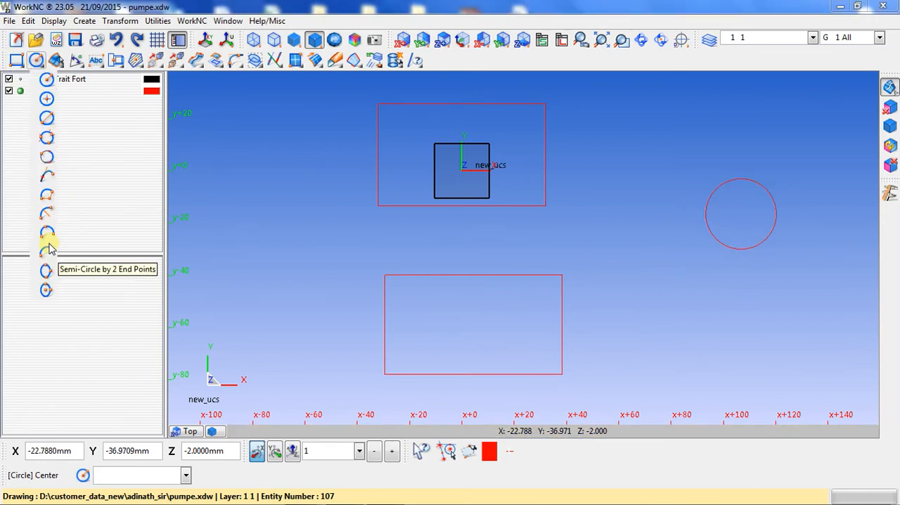
pyautogui.click(48, 232)
pyautogui.click(35, 60)
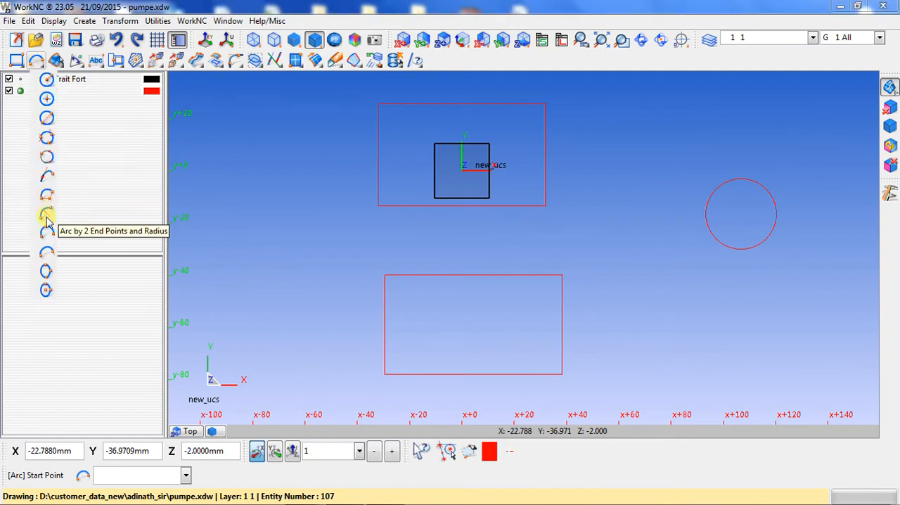
pyautogui.click(44, 214)
pyautogui.click(731, 321)
pyautogui.click(671, 346)
pyautogui.click(709, 378)
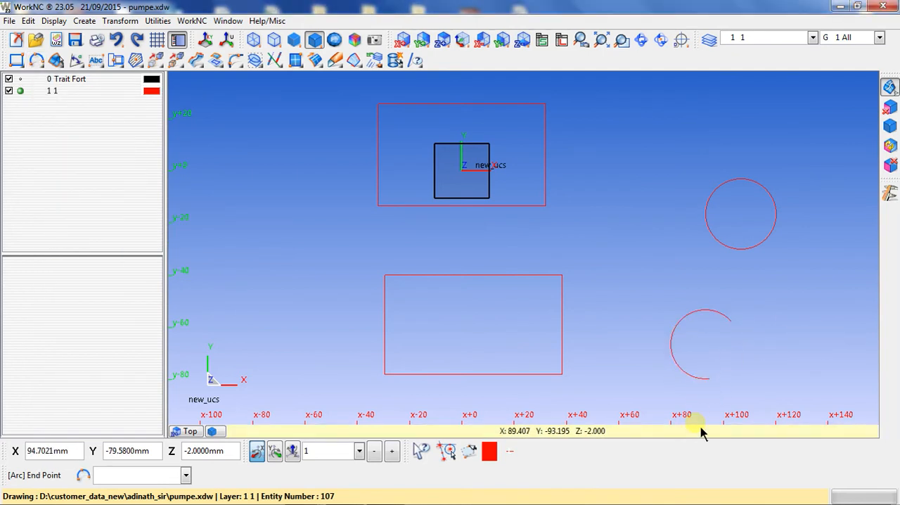
# - Draw two lines from a common point left of the rectangles, enclosing an angle of about 68°
pyautogui.click(22, 64)
pyautogui.click(28, 80)
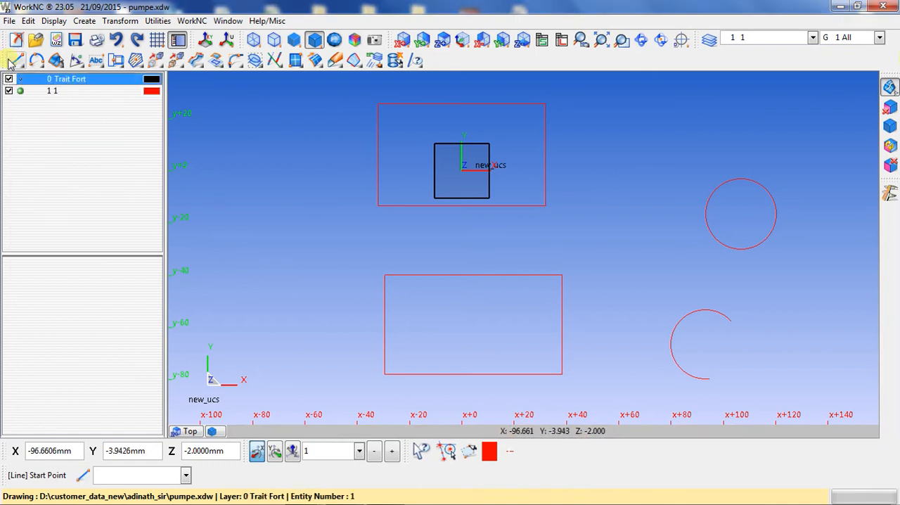
pyautogui.click(221, 233)
pyautogui.click(286, 132)
pyautogui.click(223, 234)
pyautogui.click(311, 251)
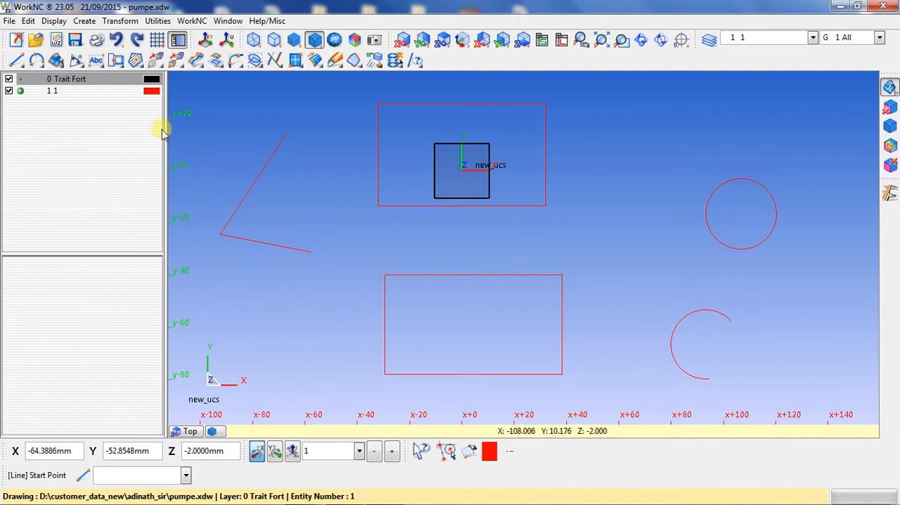
# - Add curve dimensions to the upper rectangle's top edge and right edge, placing them outside the rectangle
pyautogui.click(76, 60)
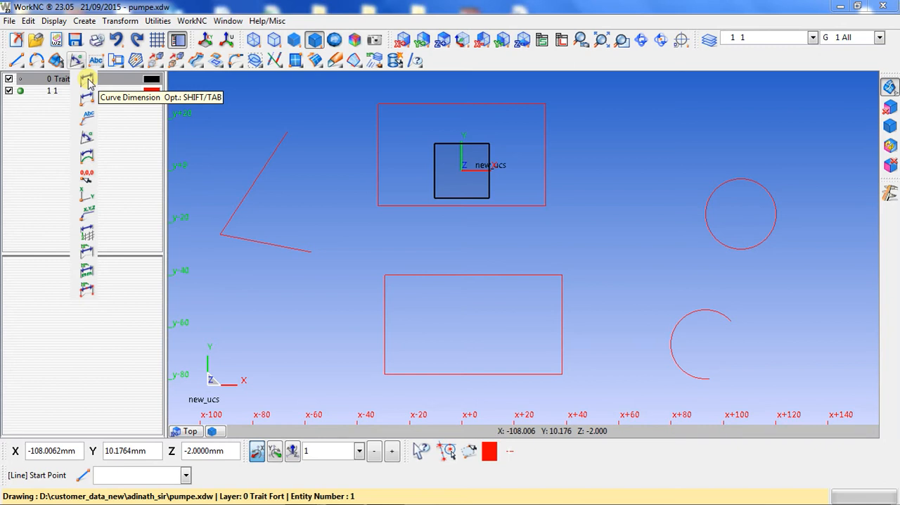
pyautogui.click(88, 82)
pyautogui.scroll(-1, 324, 302)
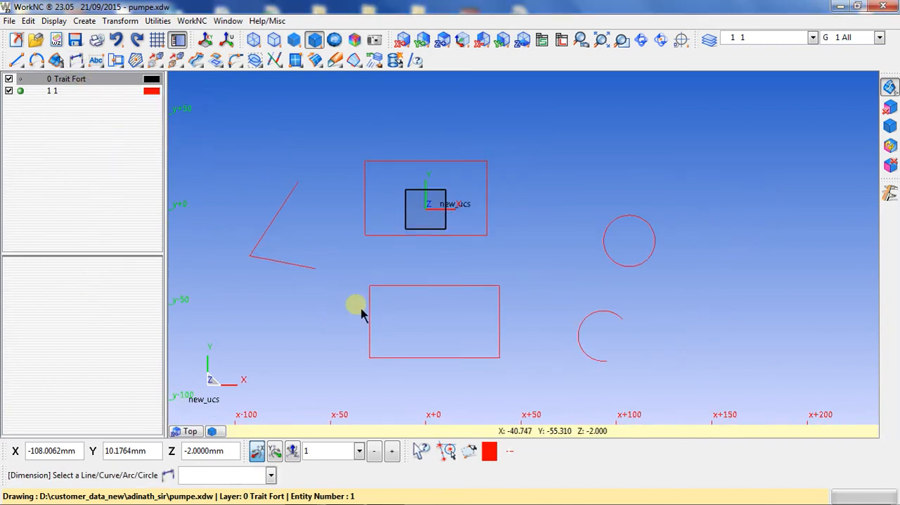
pyautogui.click(425, 162)
pyautogui.click(426, 152)
pyautogui.scroll(1, 449, 188)
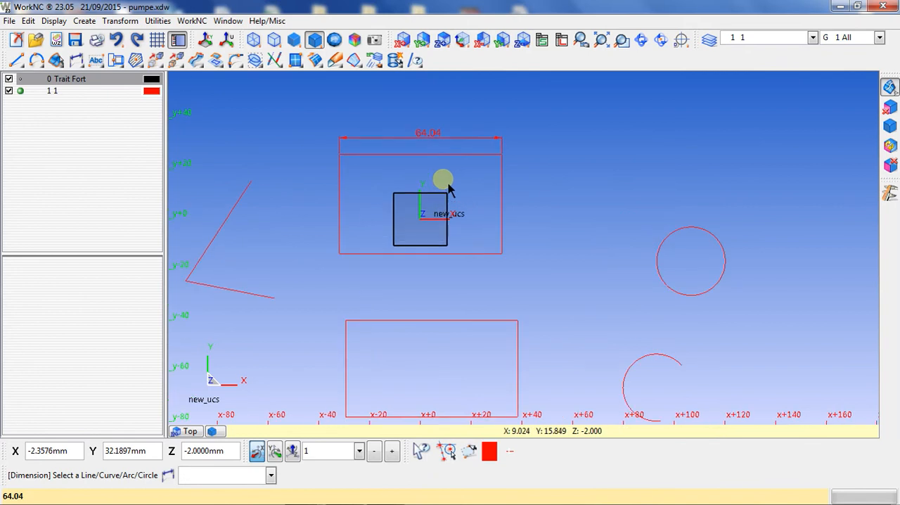
pyautogui.click(504, 201)
pyautogui.click(532, 223)
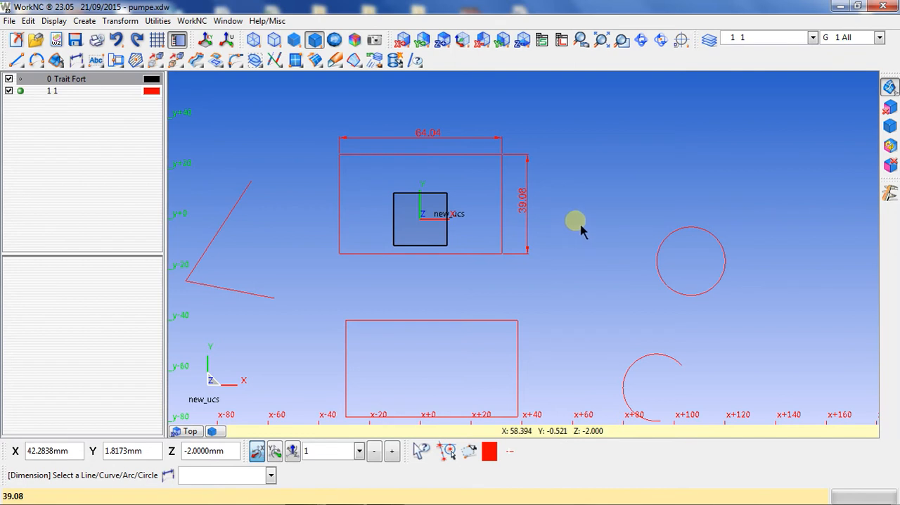
# - Dimension the circle's diameter and the arc's radius, placing each text above its curve
pyautogui.click(683, 232)
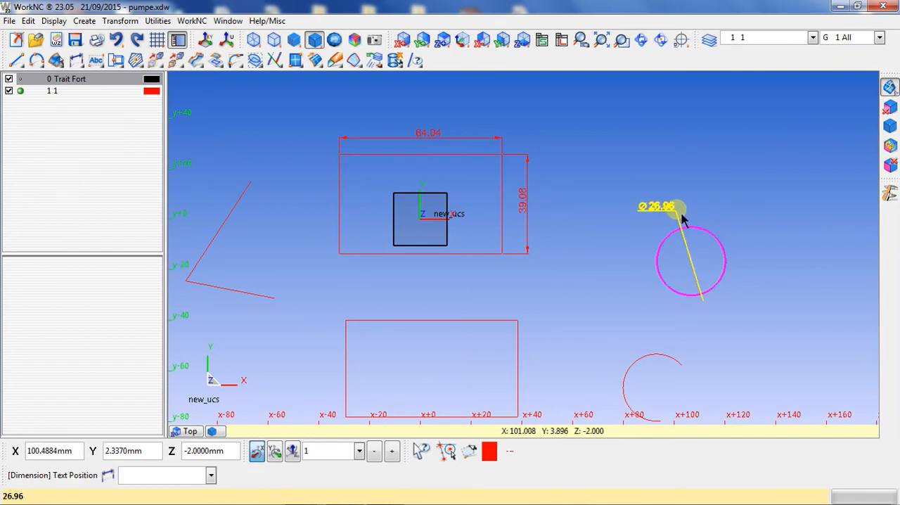
pyautogui.click(680, 196)
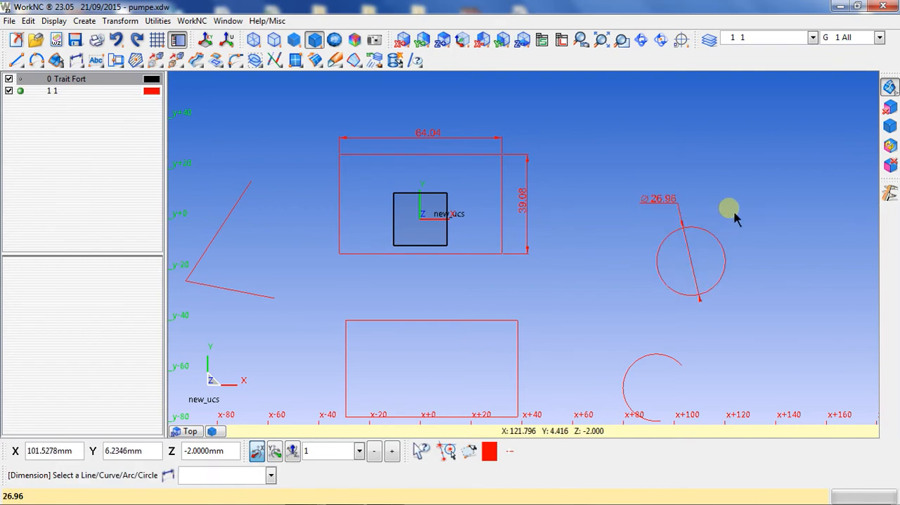
pyautogui.click(639, 360)
pyautogui.click(639, 331)
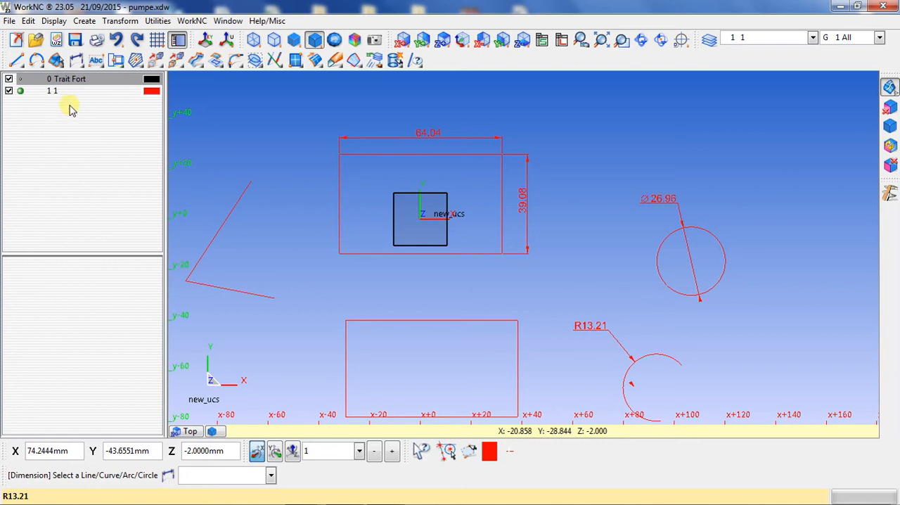
# - With Continuous Dimension, dimension the lower rectangle's top edge from its left corner to the midpoint and across the full width
pyautogui.click(76, 61)
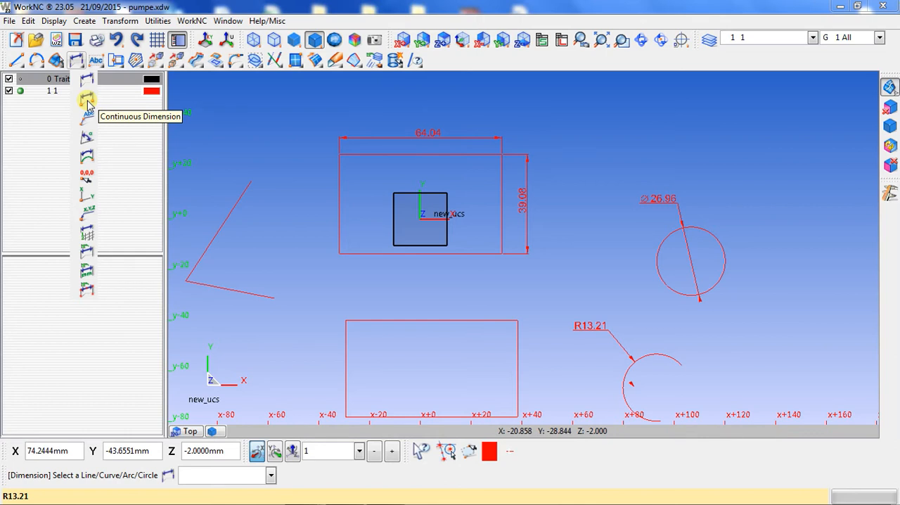
pyautogui.click(87, 103)
pyautogui.scroll(-2, 311, 151)
pyautogui.scroll(1, 342, 267)
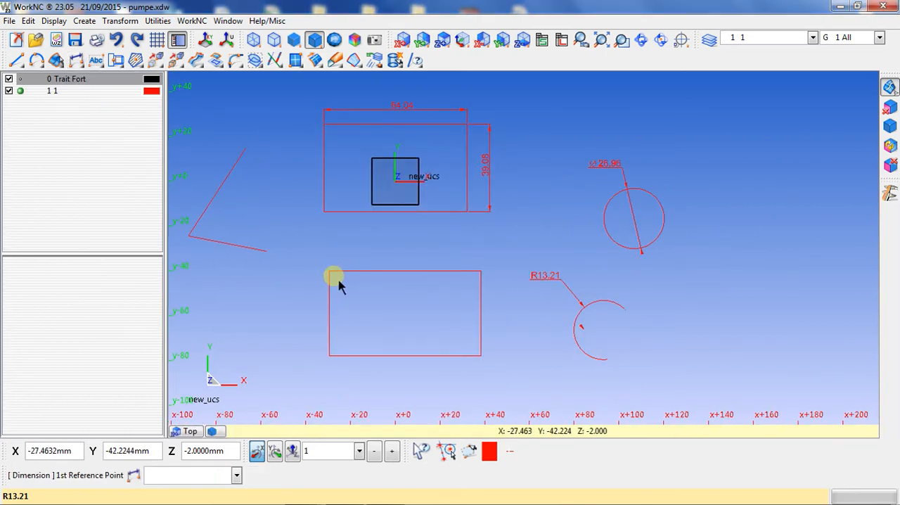
pyautogui.click(335, 273)
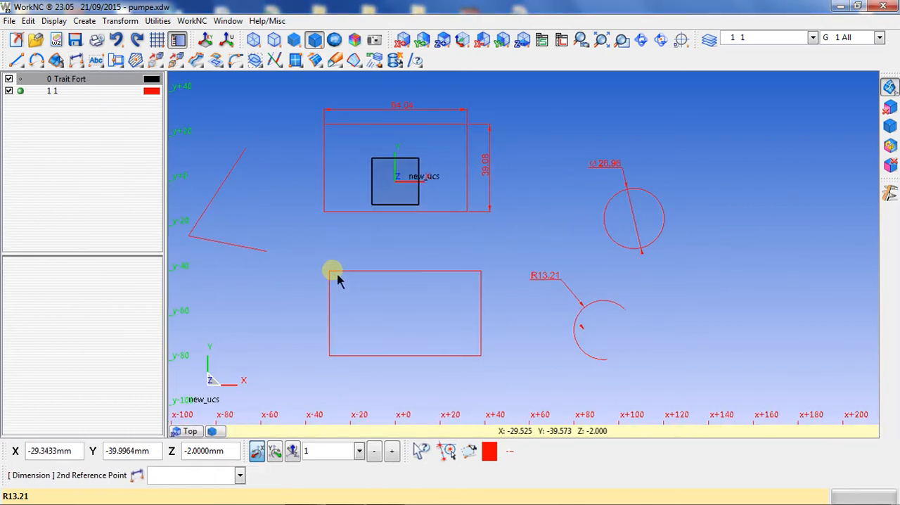
pyautogui.click(404, 272)
pyautogui.click(379, 262)
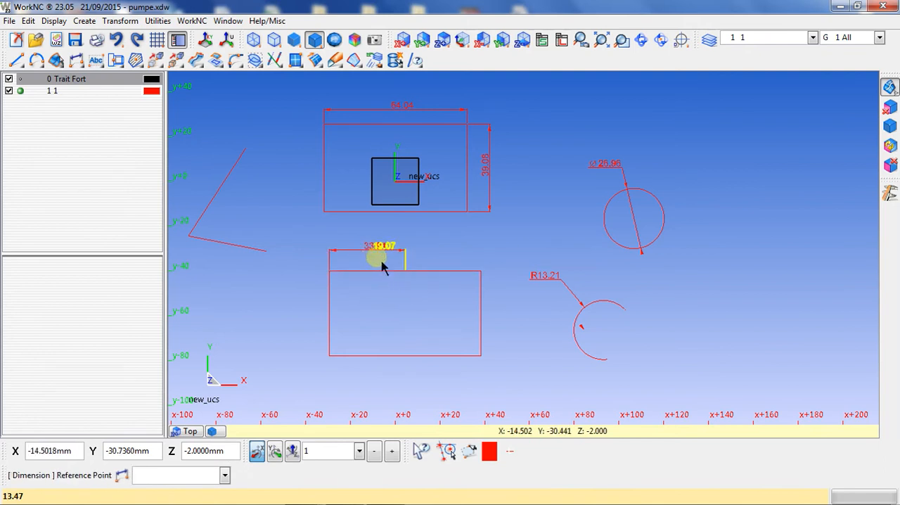
pyautogui.click(379, 263)
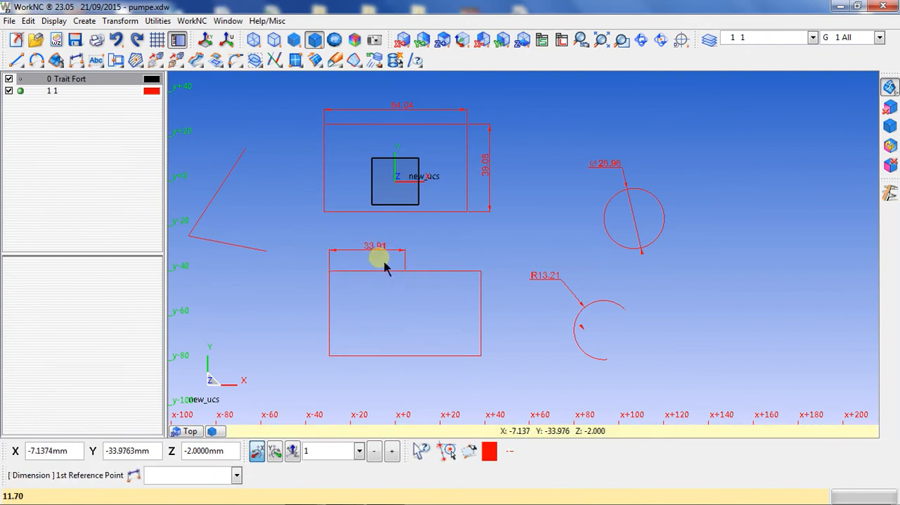
pyautogui.click(346, 280)
pyautogui.click(470, 274)
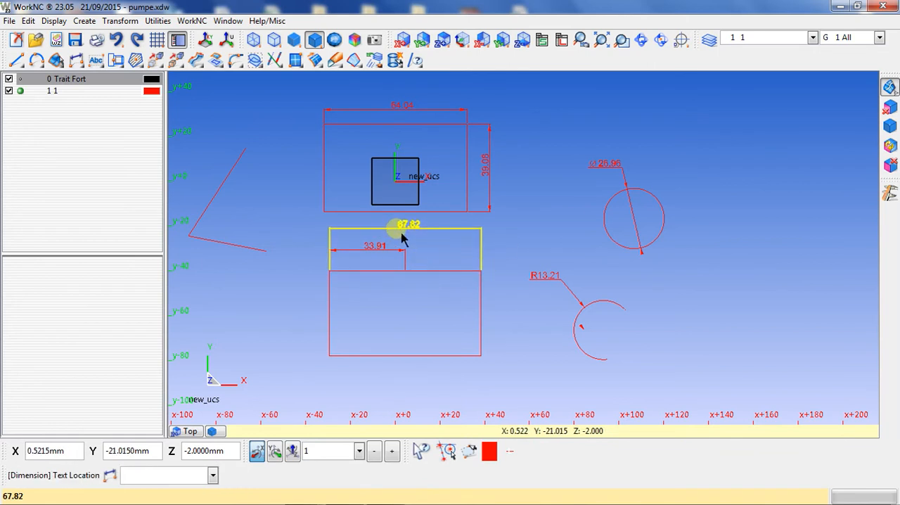
pyautogui.click(403, 239)
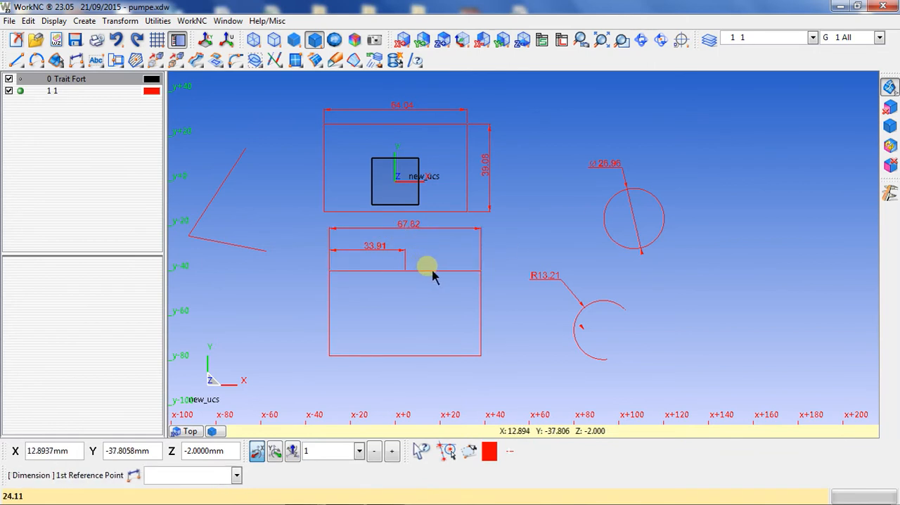
# - Dimension the lower rectangle's right edge from its upper corner to the midpoint and over the full height
pyautogui.click(484, 274)
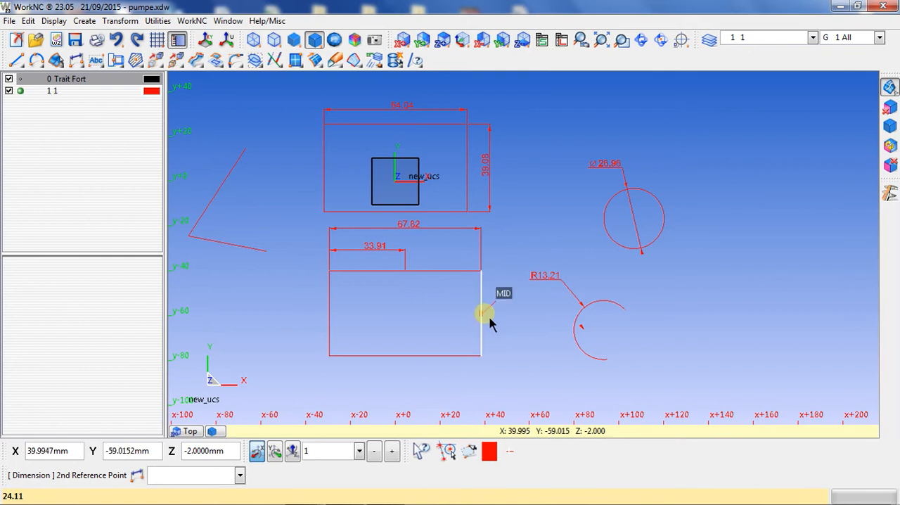
pyautogui.click(490, 323)
pyautogui.click(502, 310)
pyautogui.press('Escape')
pyautogui.click(485, 281)
pyautogui.click(484, 355)
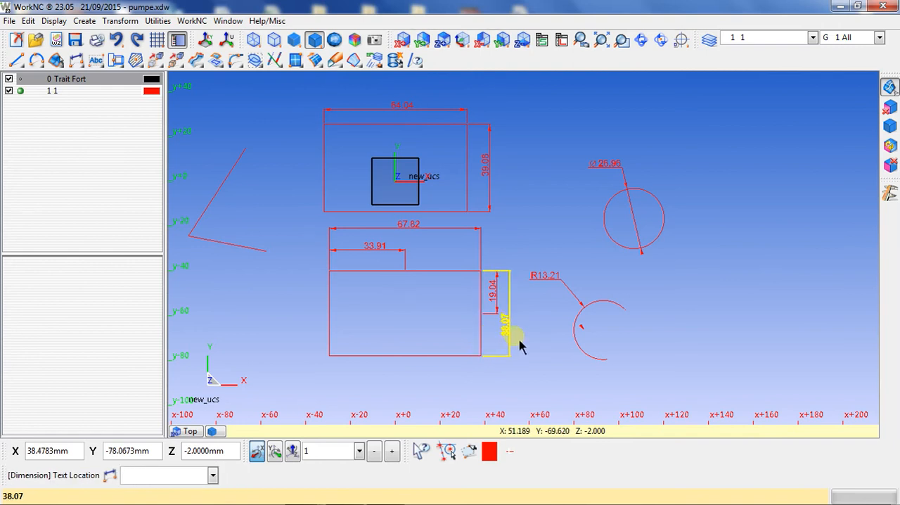
pyautogui.click(522, 343)
pyautogui.press('Escape')
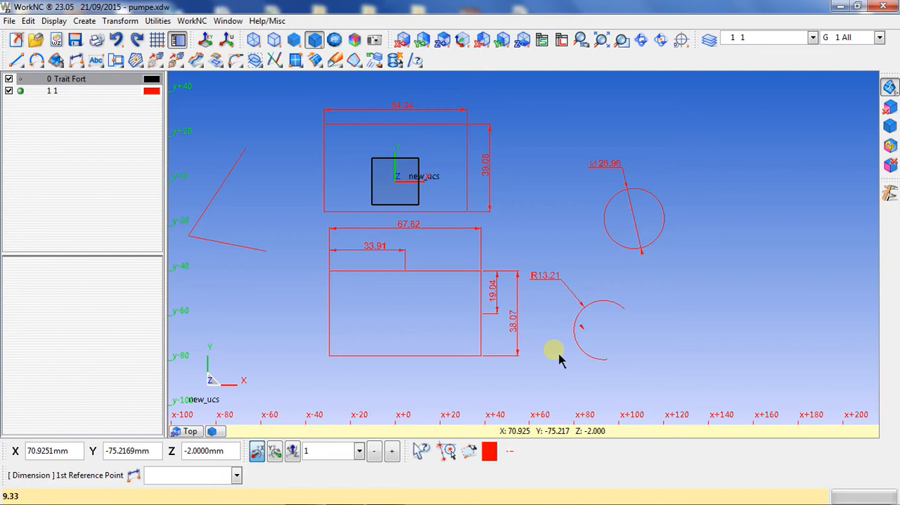
# - Add the leader comment "Dia 27 H7" from the circle's centre, with its text to the upper right
pyautogui.click(92, 61)
pyautogui.rightClick(72, 64)
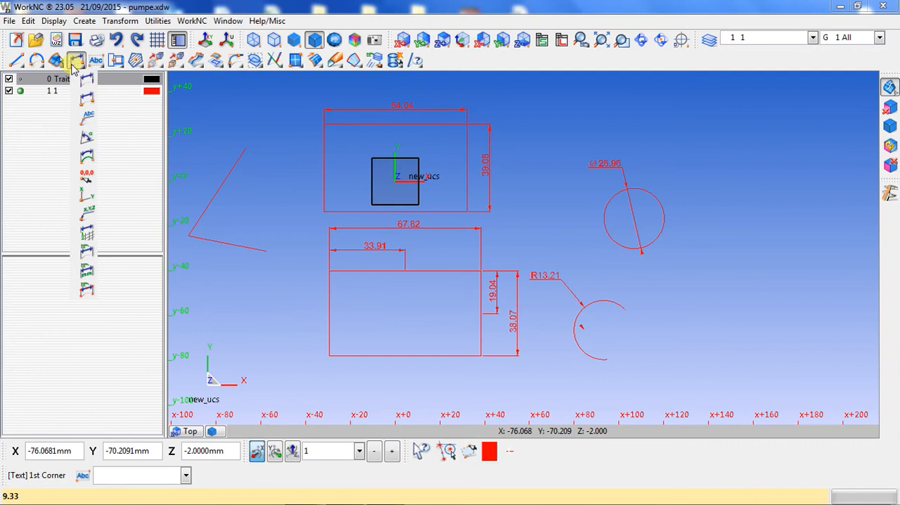
pyautogui.click(87, 119)
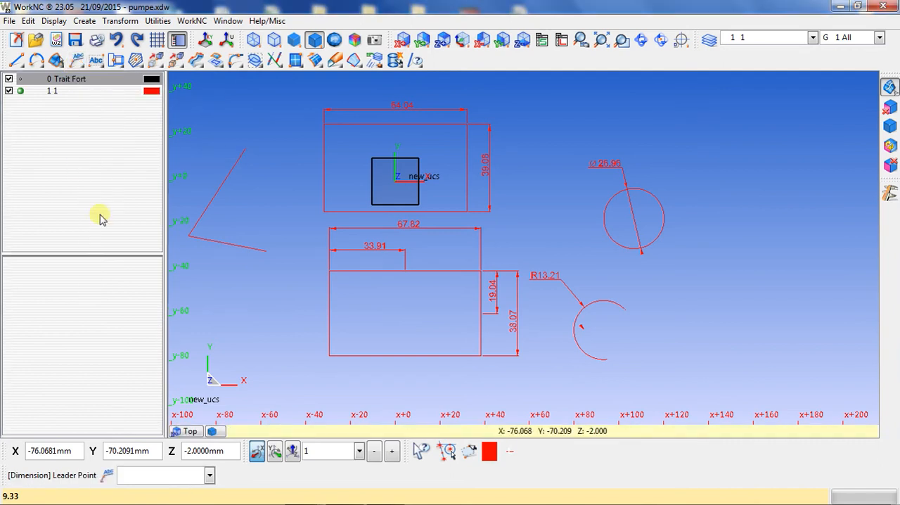
pyautogui.click(649, 196)
pyautogui.click(661, 160)
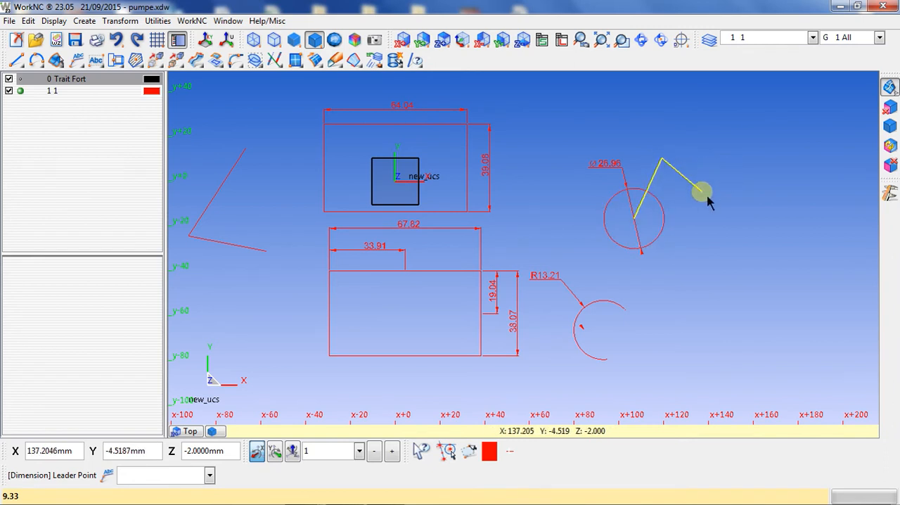
pyautogui.click(708, 198)
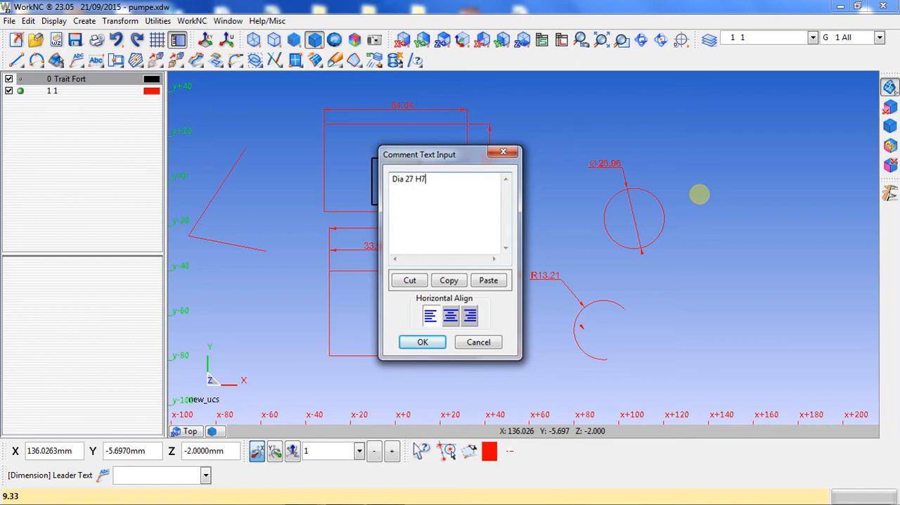
pyautogui.click(436, 342)
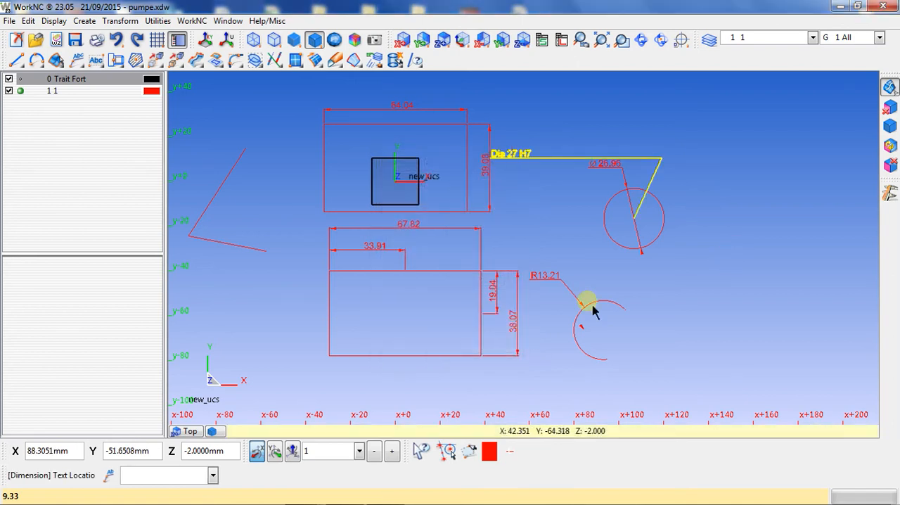
pyautogui.click(688, 173)
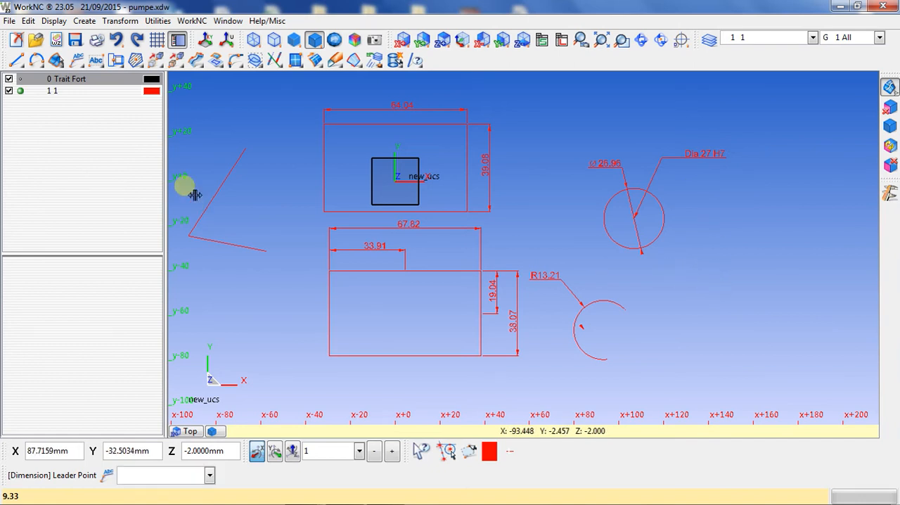
# - Dimension the angle between the two lines left of the rectangles, placing the text between them
pyautogui.click(75, 64)
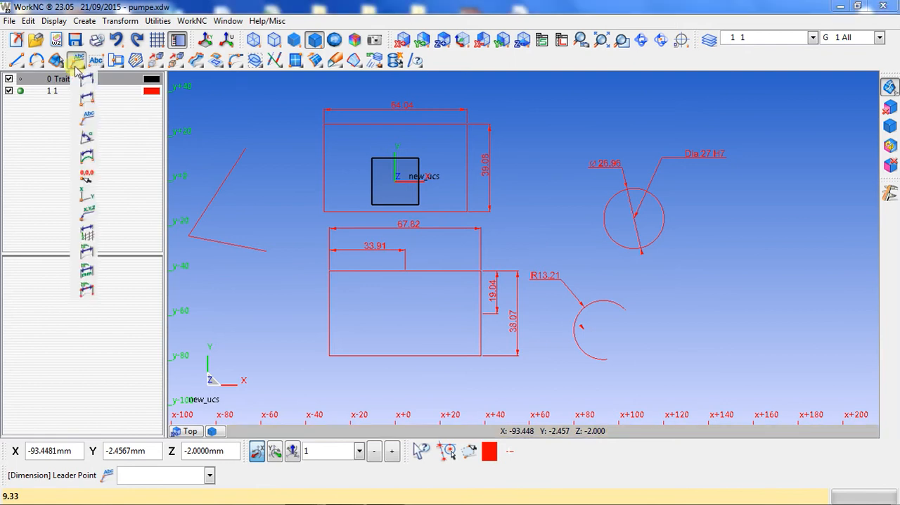
pyautogui.click(90, 138)
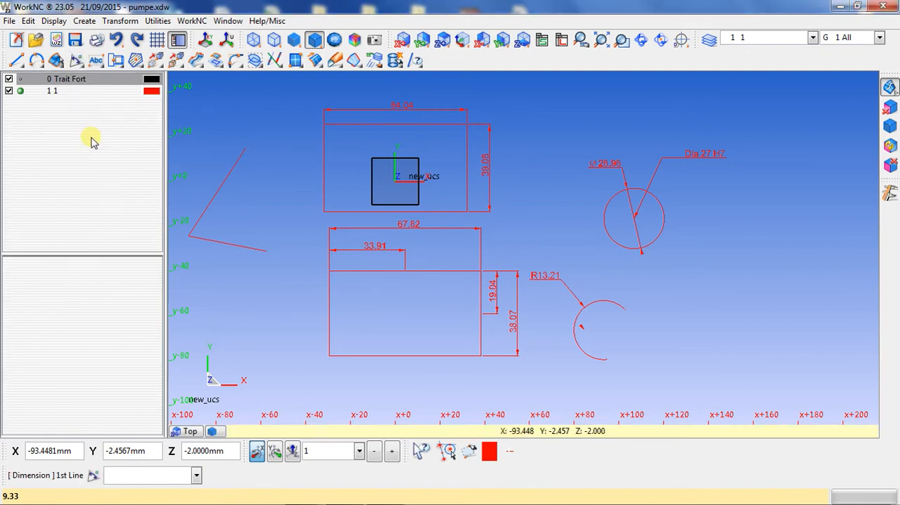
pyautogui.click(215, 206)
pyautogui.click(238, 244)
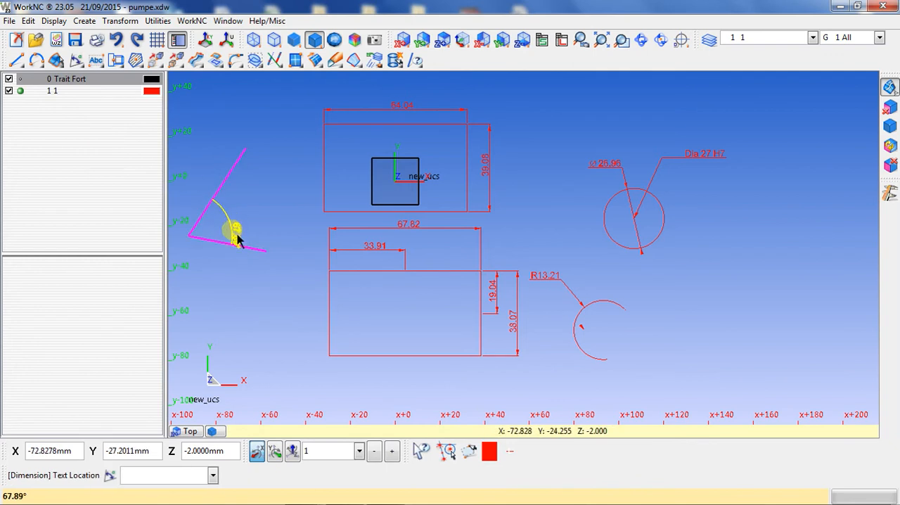
pyautogui.click(240, 237)
pyautogui.scroll(1, 240, 237)
pyautogui.scroll(1, 240, 236)
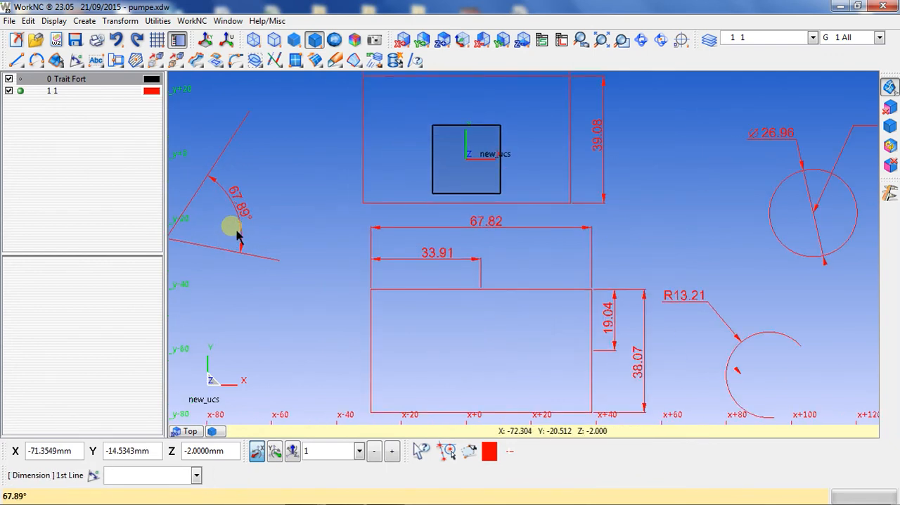
pyautogui.scroll(-3, 305, 231)
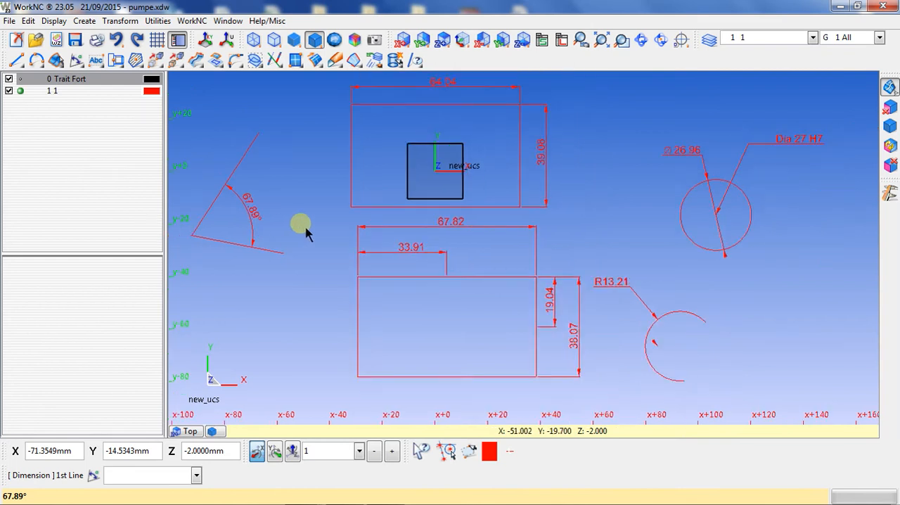
pyautogui.click(76, 62)
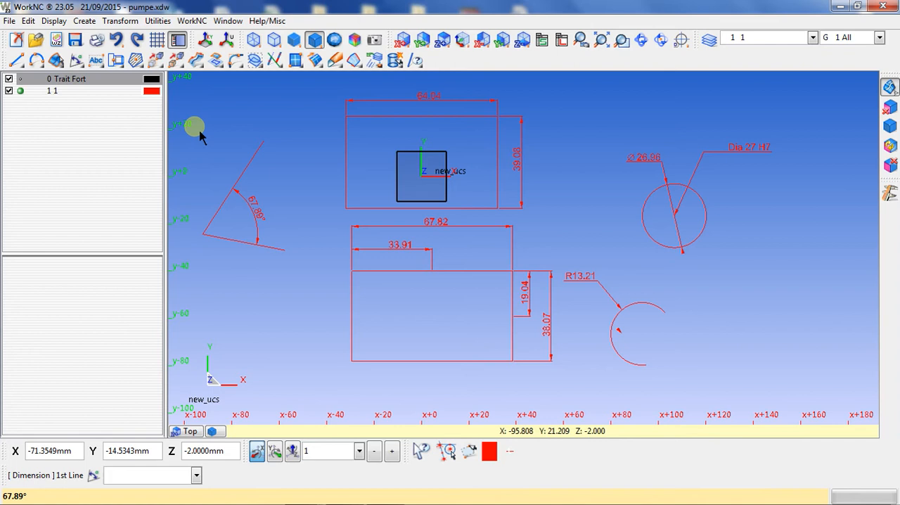
pyautogui.click(250, 157)
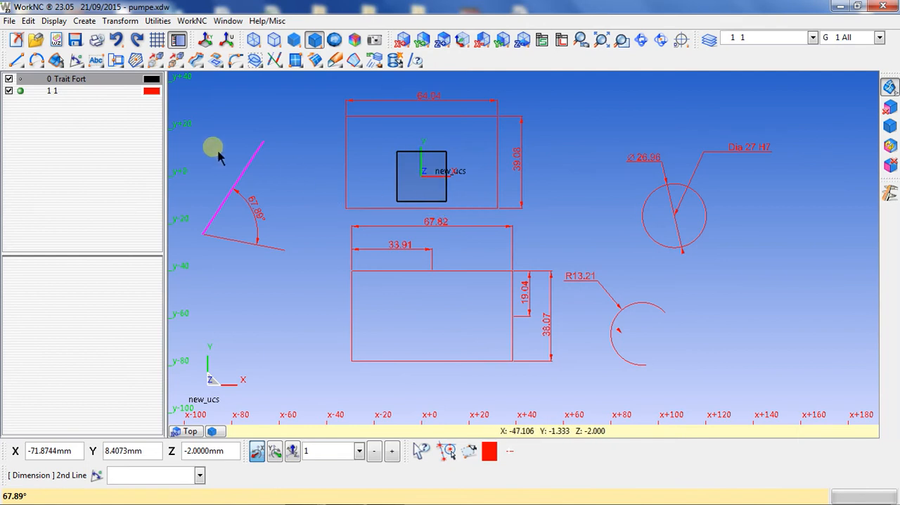
pyautogui.click(15, 60)
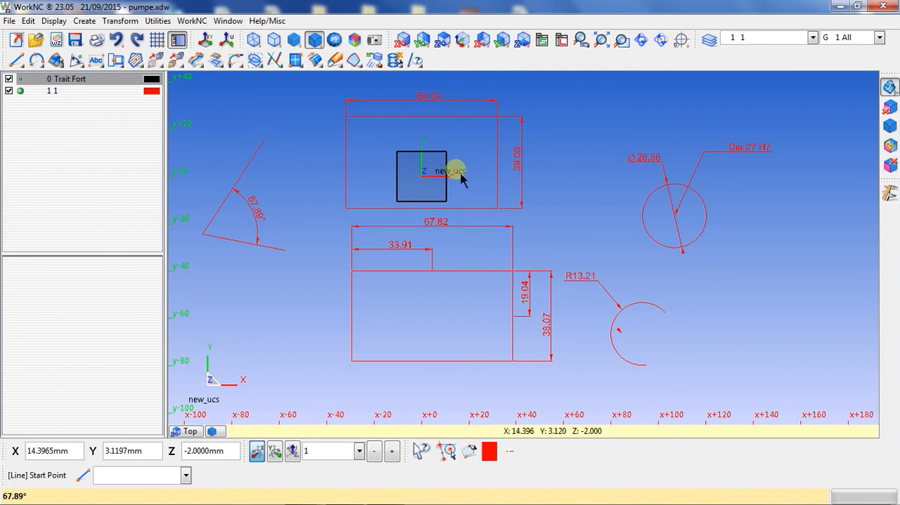
pyautogui.click(20, 62)
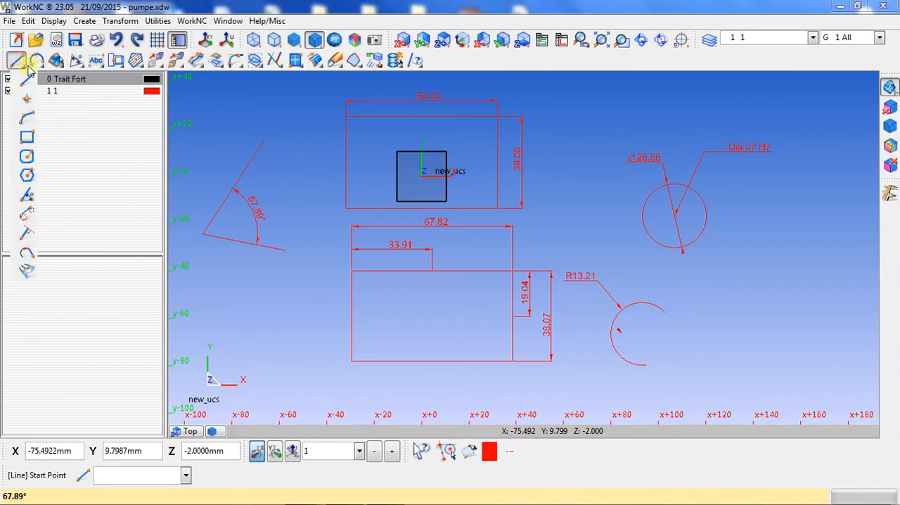
# - Dimension the angle between the sloped line and the upper rectangle's left edge, placing the text above their crossing
pyautogui.click(76, 61)
pyautogui.click(258, 156)
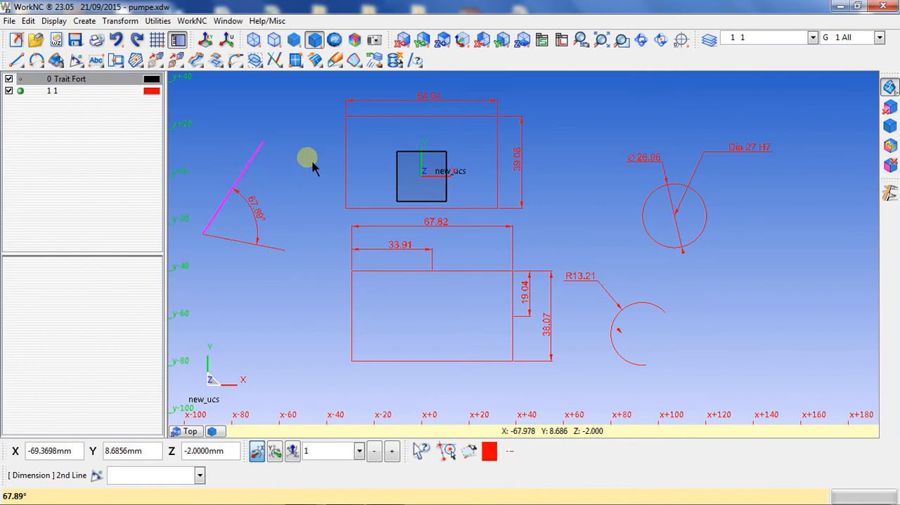
pyautogui.click(346, 162)
pyautogui.moveTo(312, 139); pyautogui.dragTo(312, 368, button='middle')
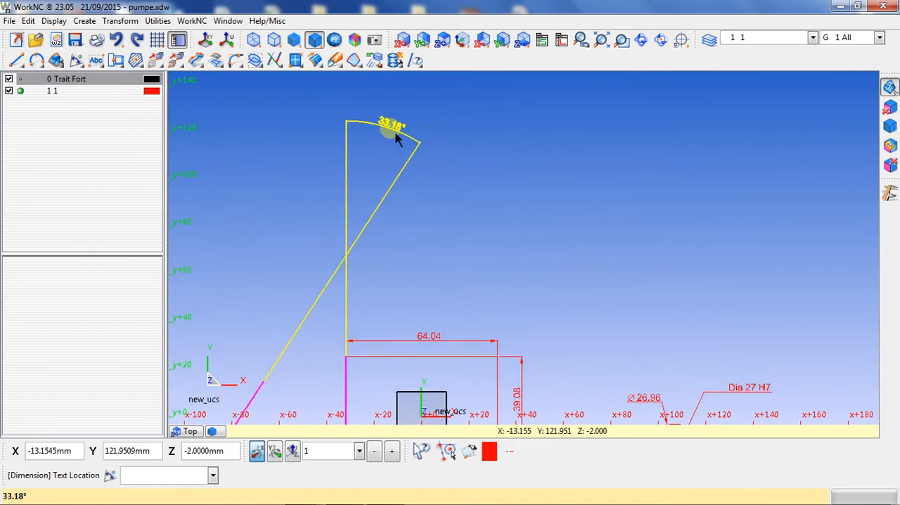
pyautogui.click(398, 138)
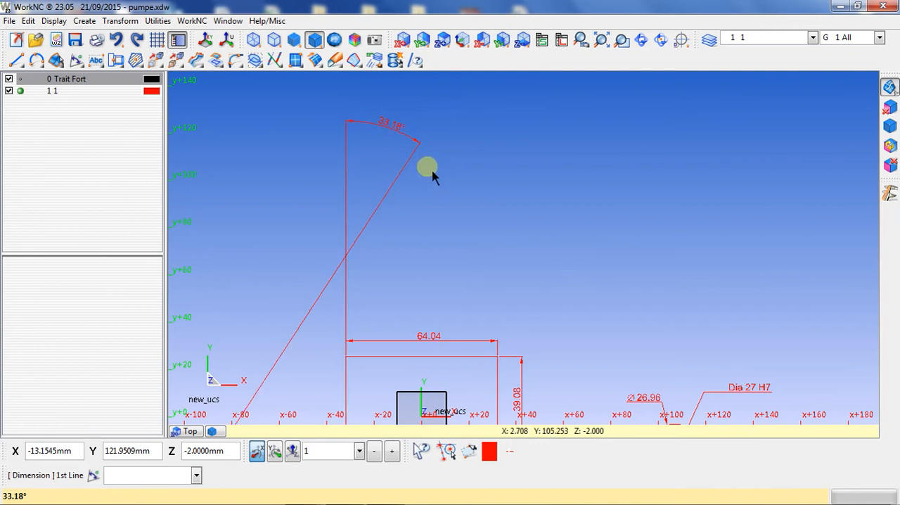
# - Dimension the arc length of the open arc below the circle, placing the text just outside its open side
pyautogui.scroll(-2, 411, 206)
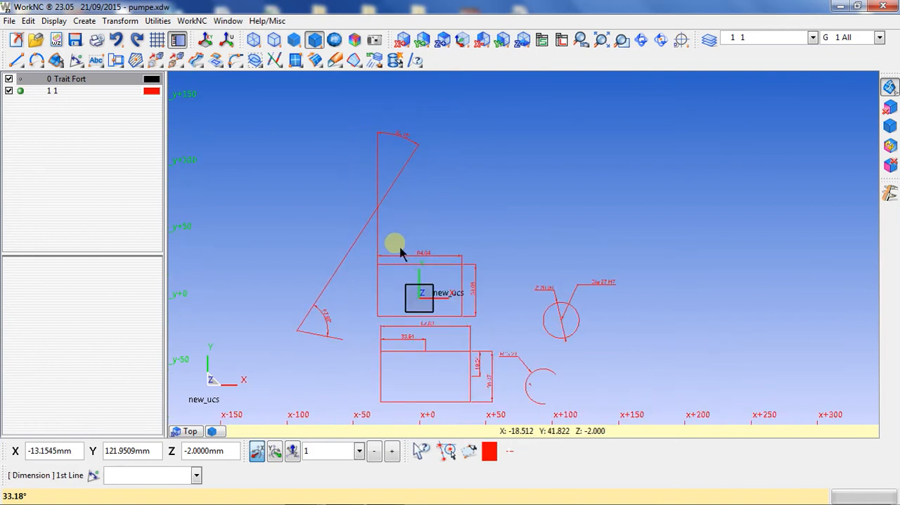
pyautogui.scroll(1, 400, 189)
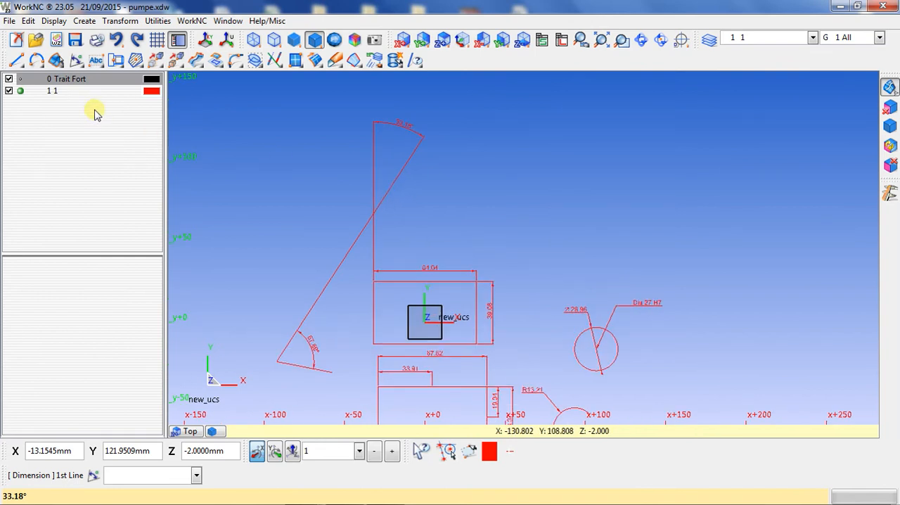
pyautogui.click(76, 61)
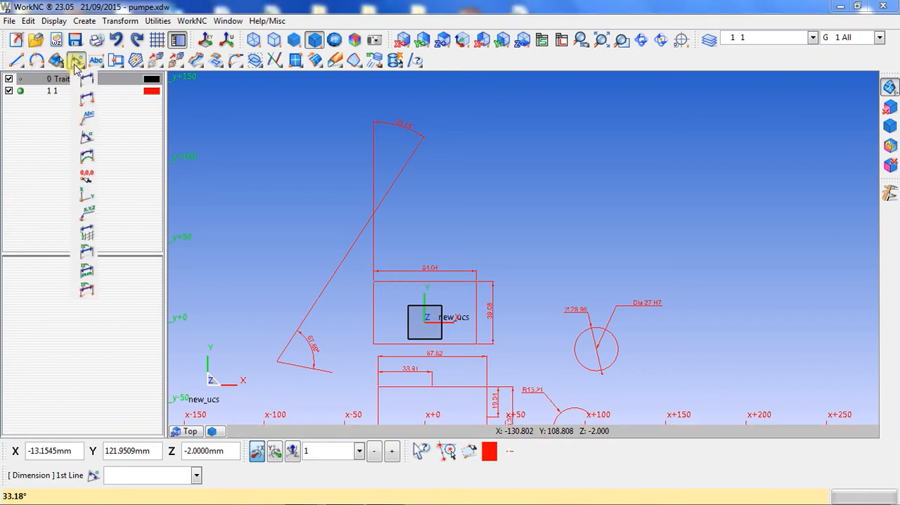
pyautogui.click(88, 157)
pyautogui.scroll(-3, 557, 326)
pyautogui.scroll(1, 567, 366)
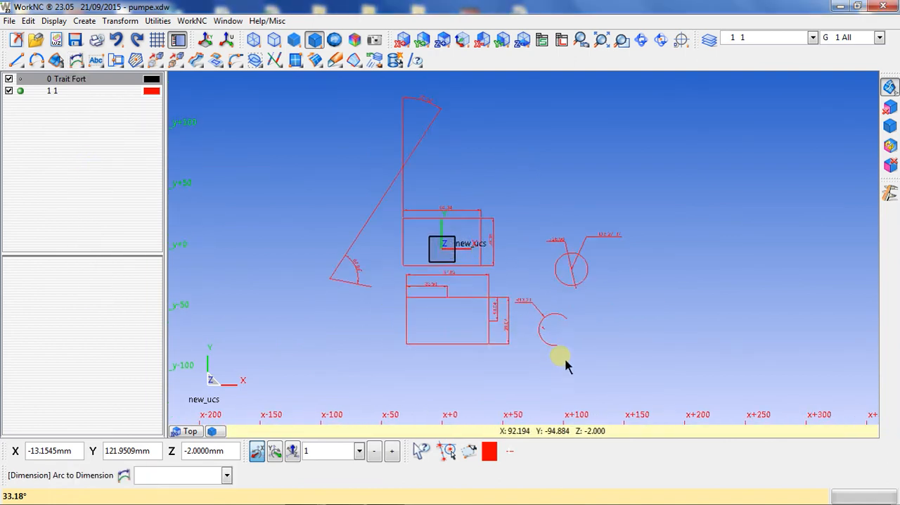
pyautogui.scroll(2, 567, 366)
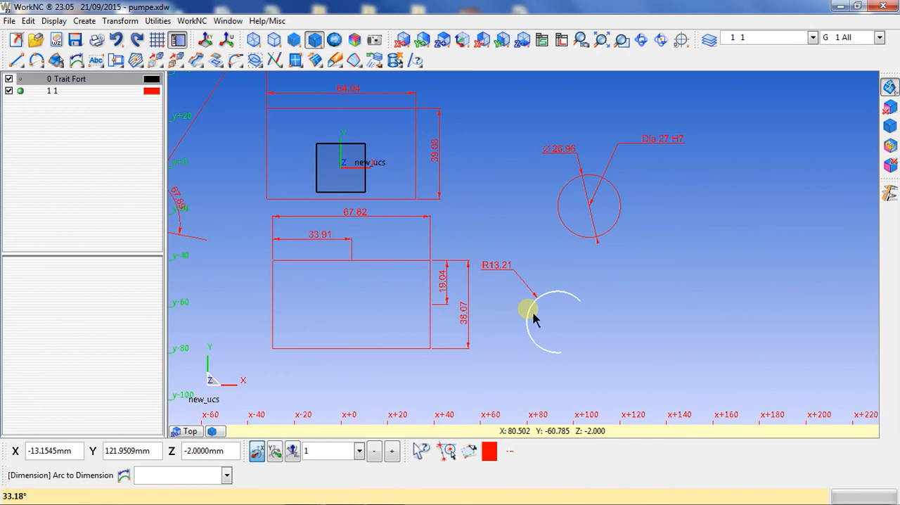
pyautogui.click(534, 317)
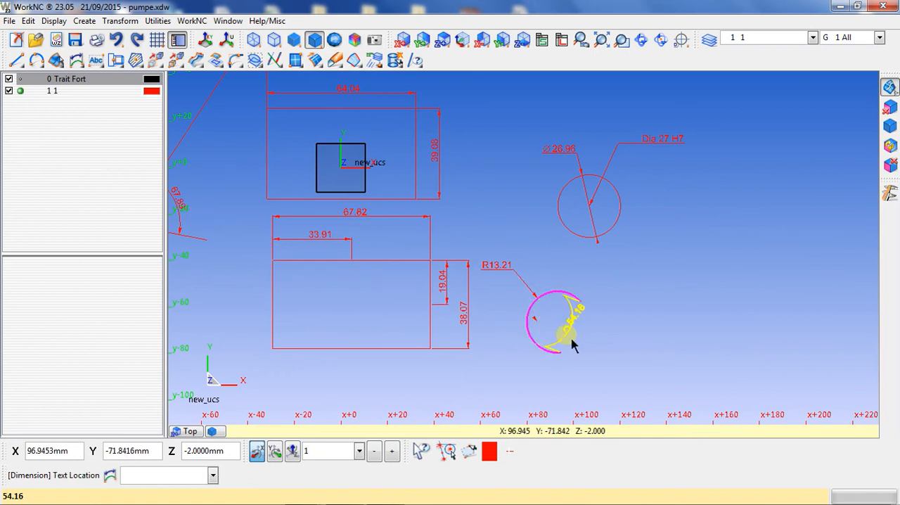
pyautogui.click(598, 346)
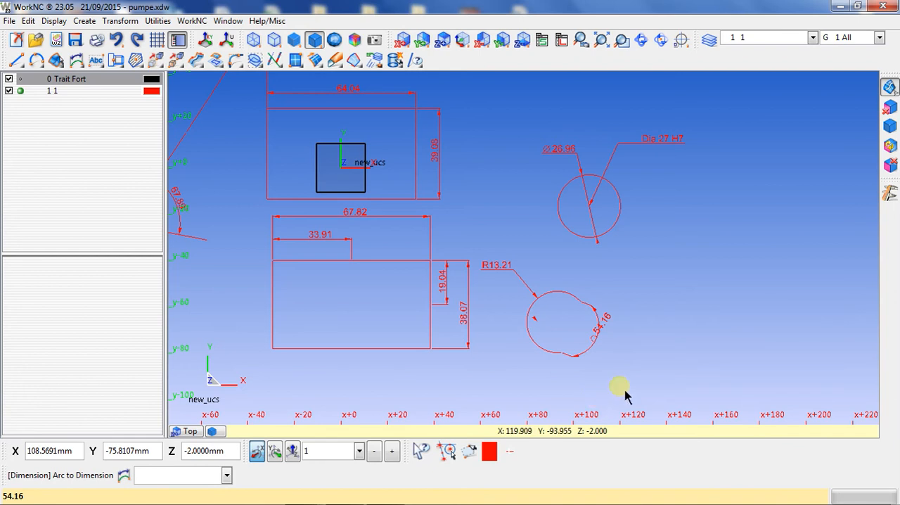
# - Delete all the sketched lines, rectangles, circle and arc together with their dimensions and comment
pyautogui.scroll(-5, 624, 325)
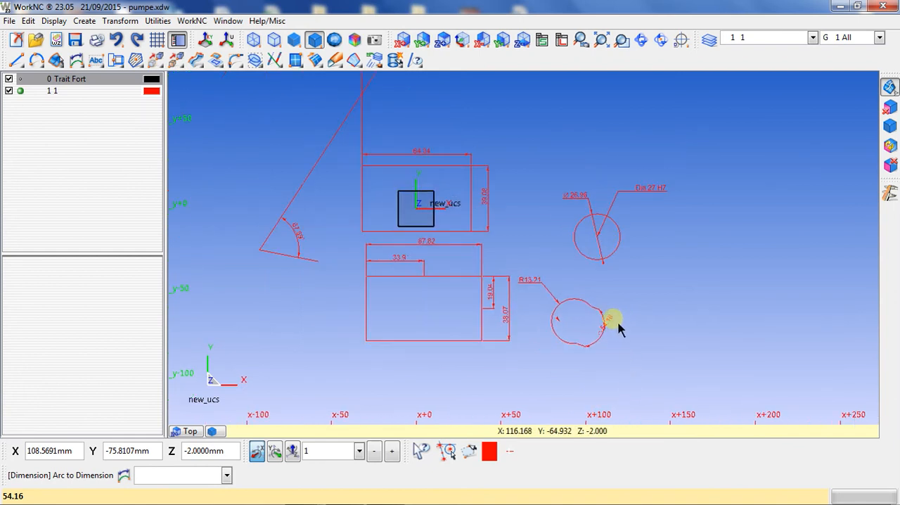
pyautogui.press('Delete')
pyautogui.moveTo(693, 361)
pyautogui.mouseDown()
pyautogui.moveTo(555, 297)
pyautogui.moveTo(428, 129)
pyautogui.moveTo(393, 98)
pyautogui.mouseUp()
pyautogui.rightClick(394, 103)
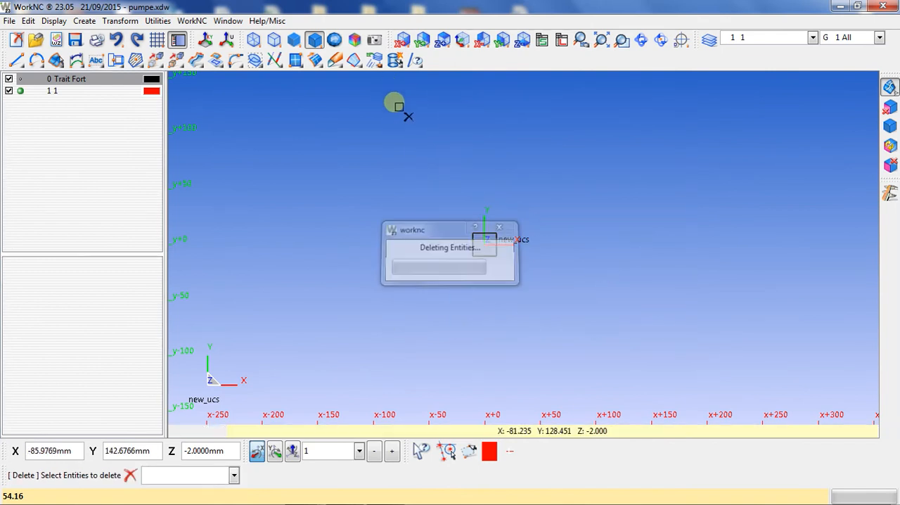
# - Draw four circles around the origin, one per quadrant, with the upper-left radius about 16.5 mm and the lower-left about 17.6 mm
pyautogui.click(35, 62)
pyautogui.click(42, 77)
pyautogui.click(379, 166)
pyautogui.click(396, 187)
pyautogui.click(574, 167)
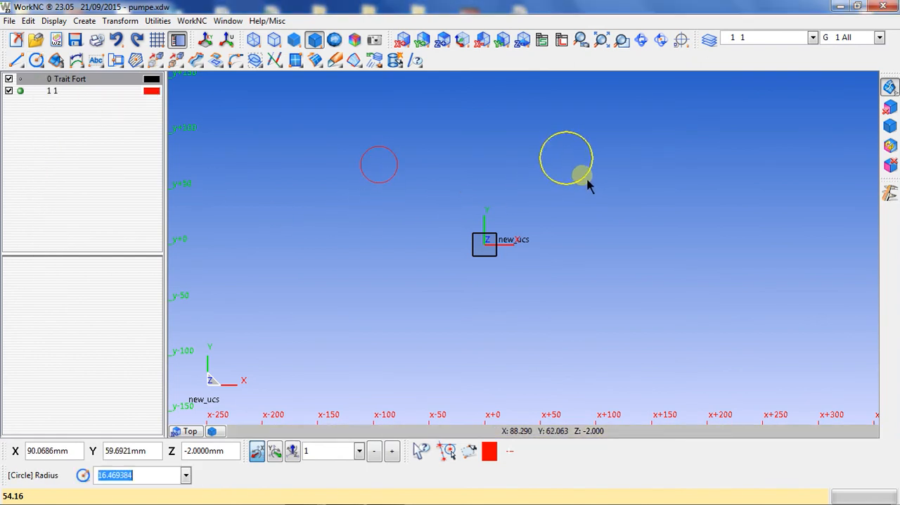
pyautogui.click(582, 174)
pyautogui.click(386, 314)
pyautogui.click(392, 333)
pyautogui.click(568, 315)
pyautogui.click(570, 338)
pyautogui.click(225, 164)
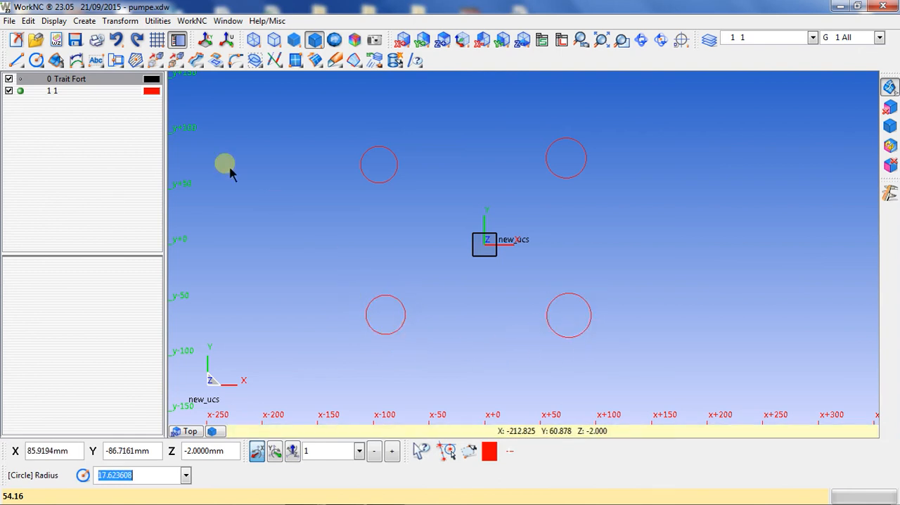
# - Set the dimension origin point at the zero point of the coordinate system
pyautogui.click(75, 61)
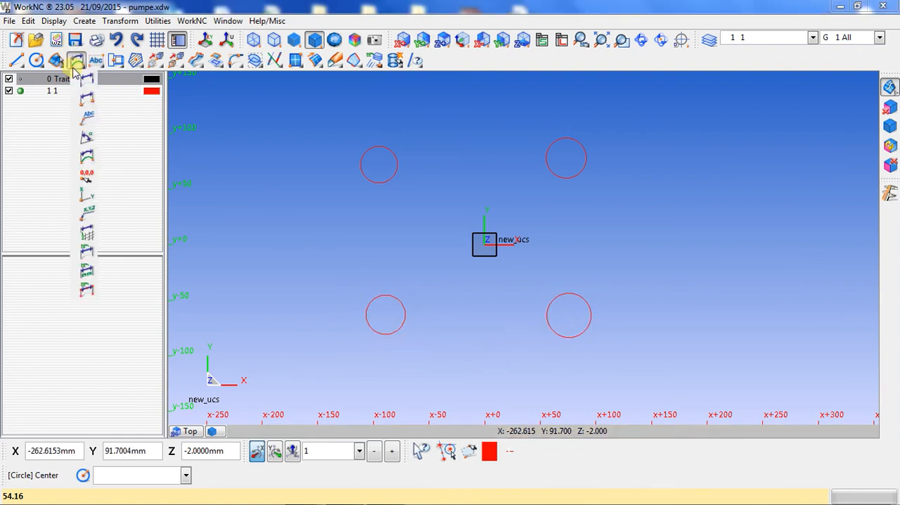
pyautogui.click(87, 178)
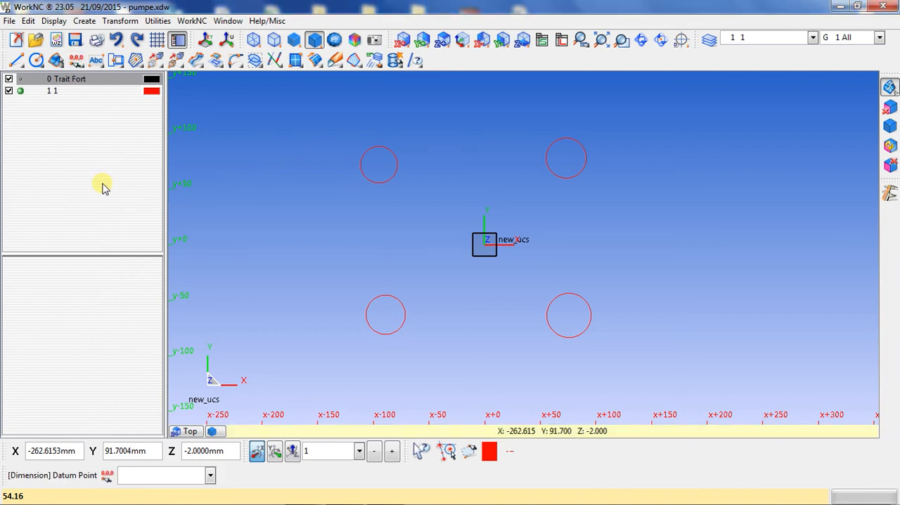
pyautogui.write(',')
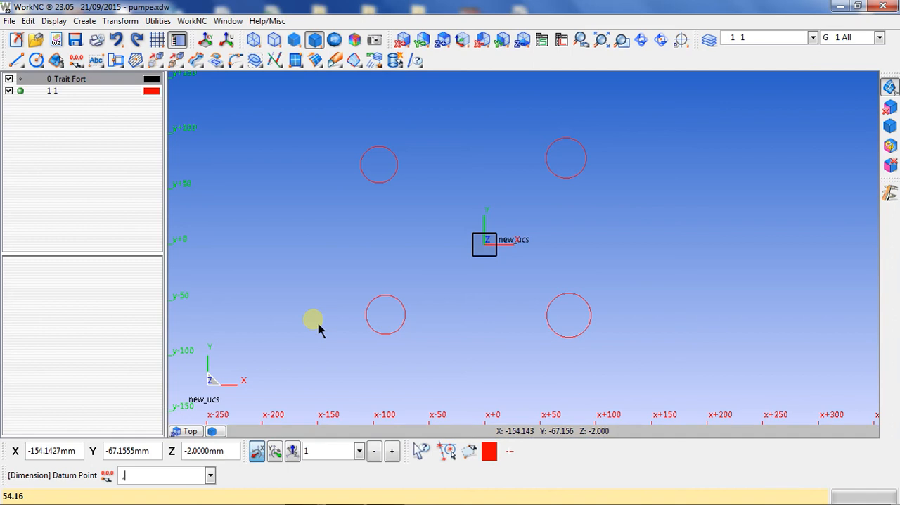
pyautogui.press('Return')
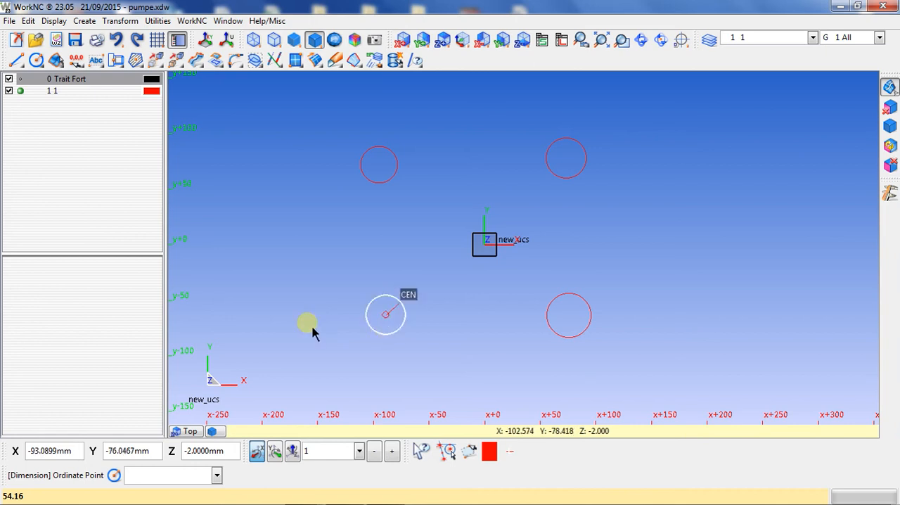
# - With Coordinates Dimension, dimension the lower-left circle's centre in Y and X, placing the texts beside and above the circle
pyautogui.click(77, 60)
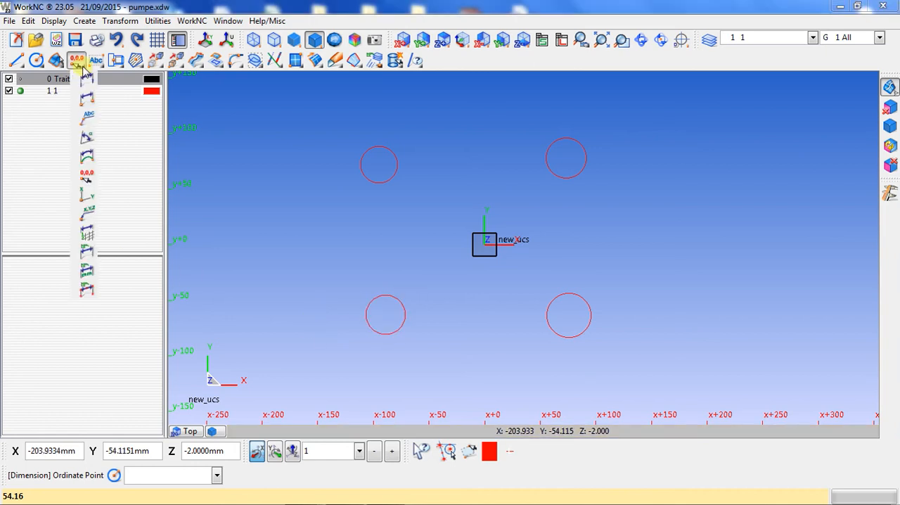
pyautogui.click(84, 205)
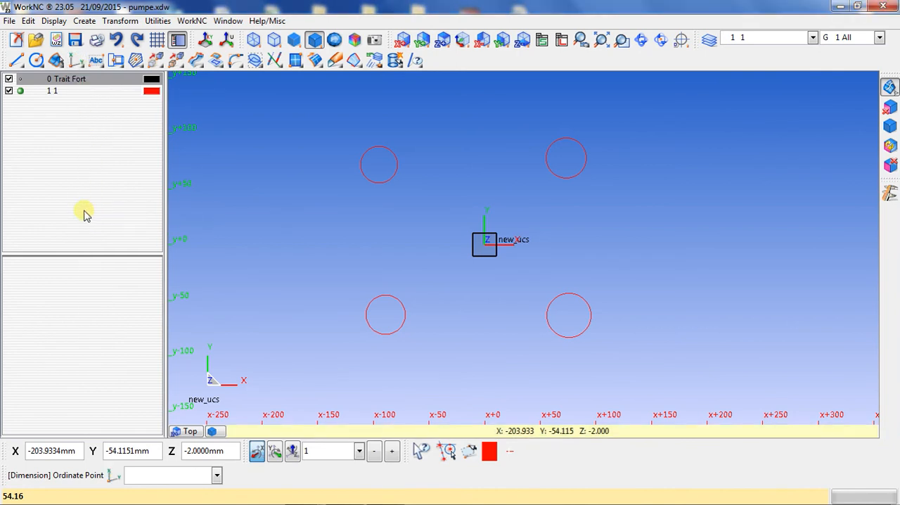
pyautogui.click(401, 333)
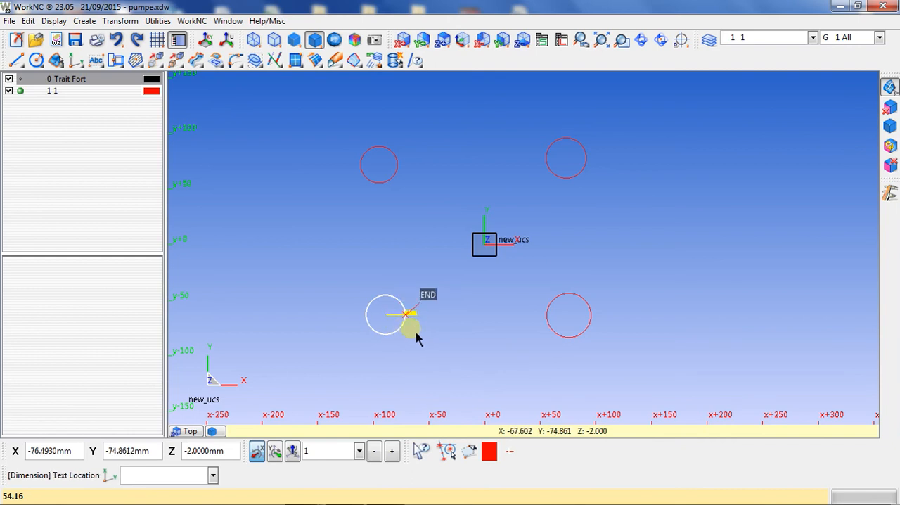
pyautogui.click(430, 343)
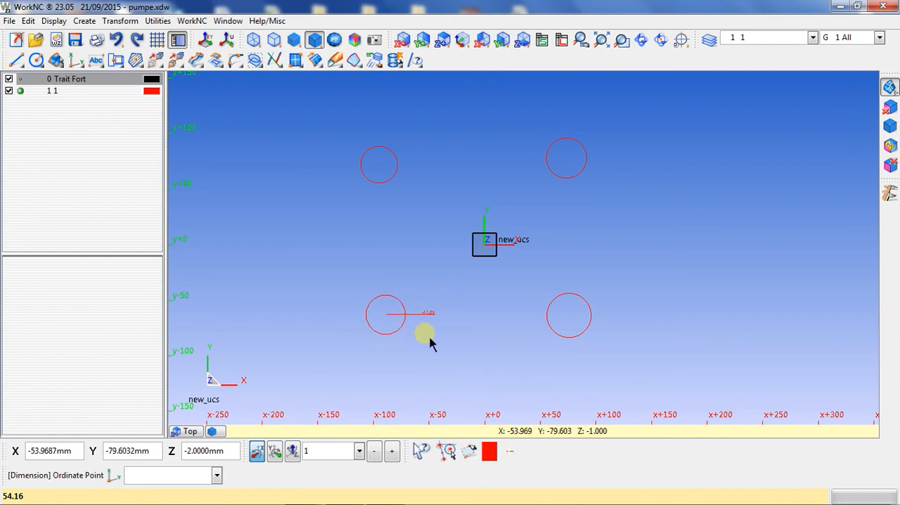
pyautogui.click(397, 303)
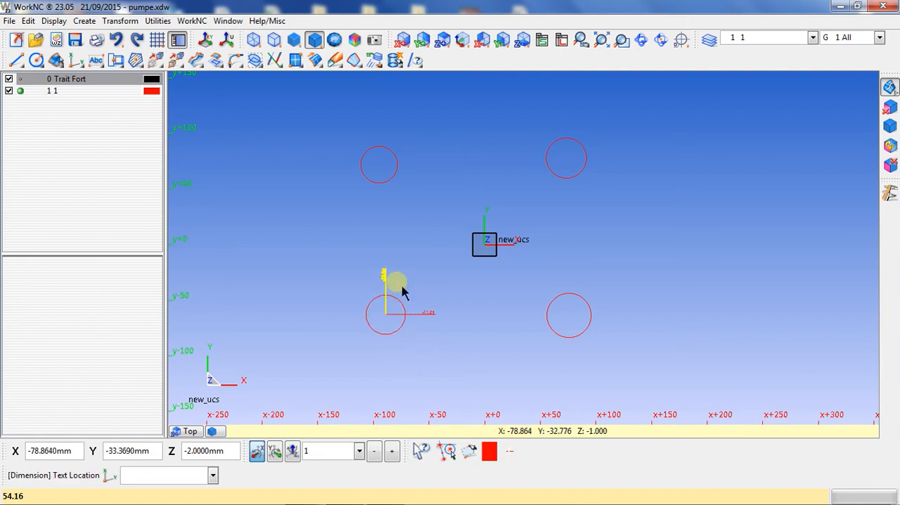
pyautogui.click(425, 294)
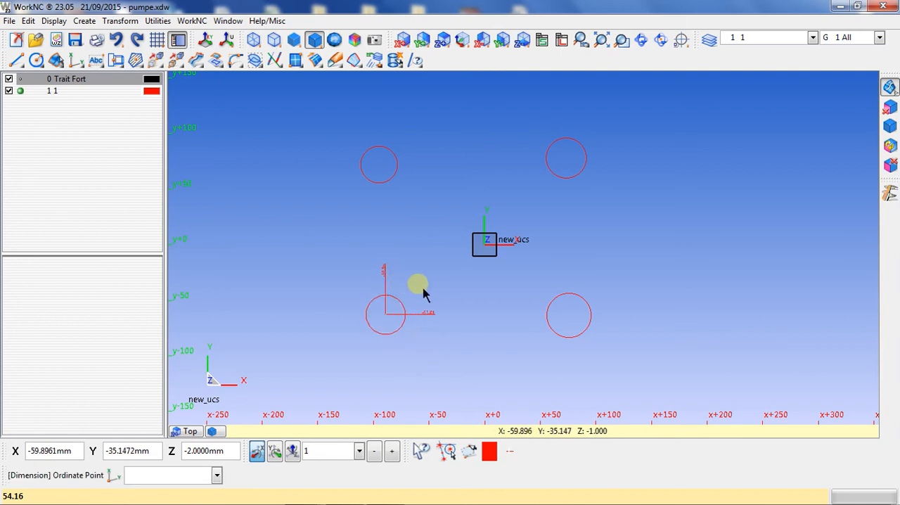
# - Add Y and X coordinate dimensions to the lower-right circle's centre, with texts to its right and above it
pyautogui.click(583, 348)
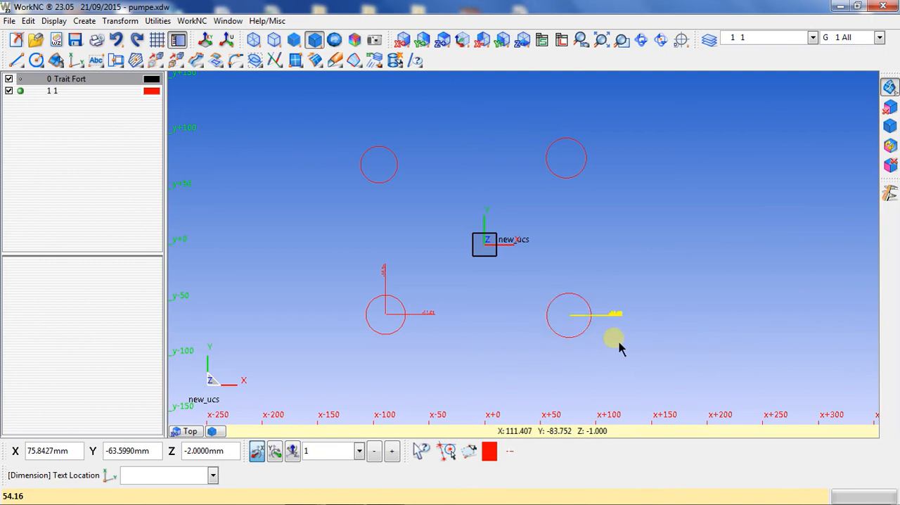
pyautogui.click(617, 344)
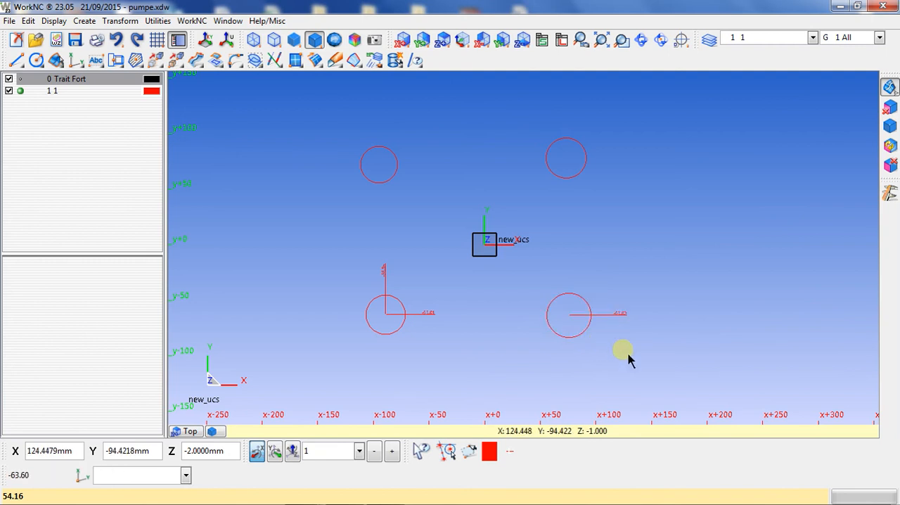
pyautogui.click(578, 303)
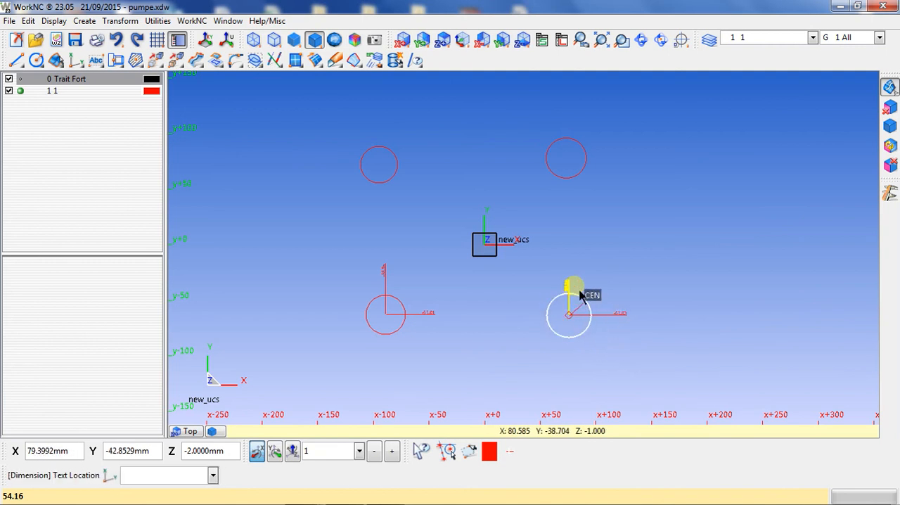
pyautogui.click(581, 278)
# - Add Y and X coordinate dimensions to the upper-right circle's centre, with texts to its right and above it
pyautogui.click(575, 179)
pyautogui.click(611, 194)
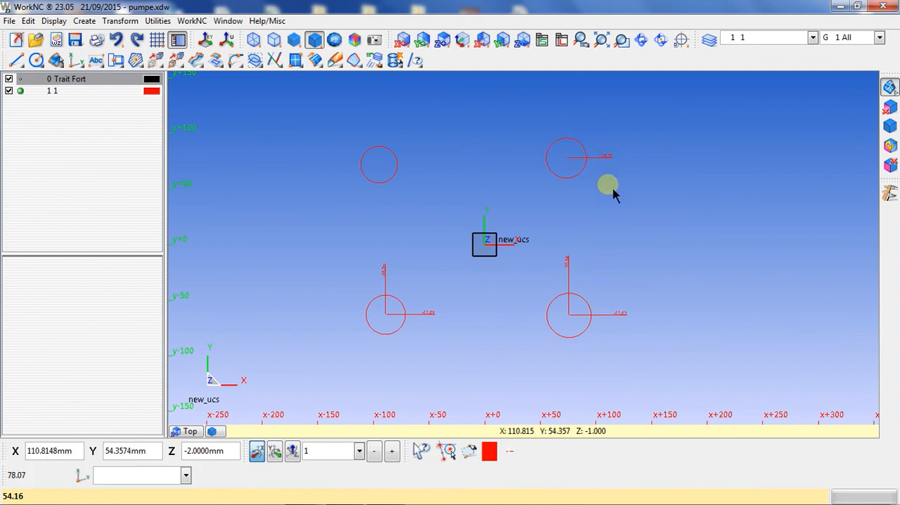
pyautogui.click(571, 150)
pyautogui.click(597, 126)
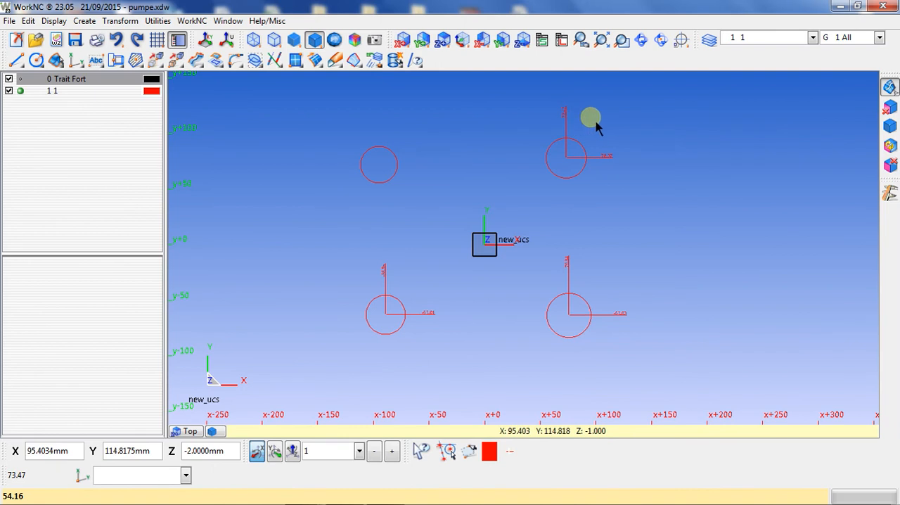
# - Add Y and X coordinate dimensions to the upper-left circle's centre, placing the texts to its right and above it
pyautogui.click(388, 190)
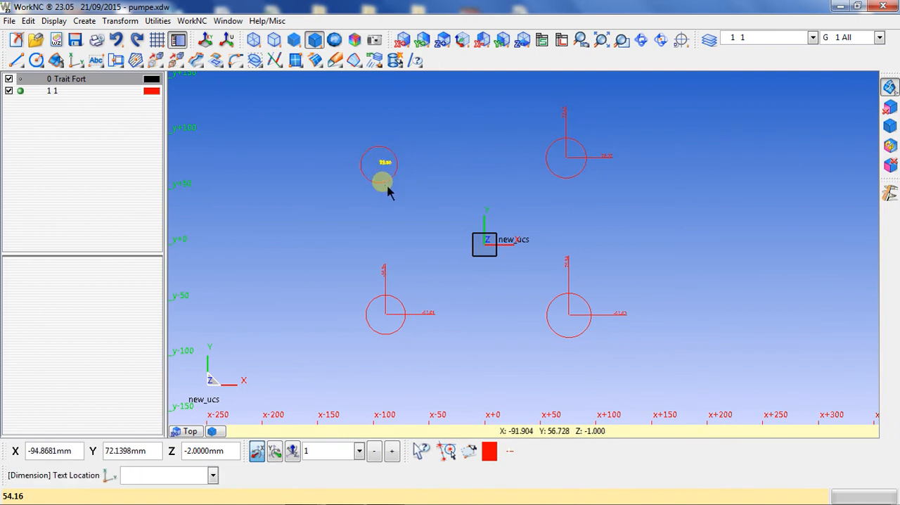
pyautogui.click(425, 184)
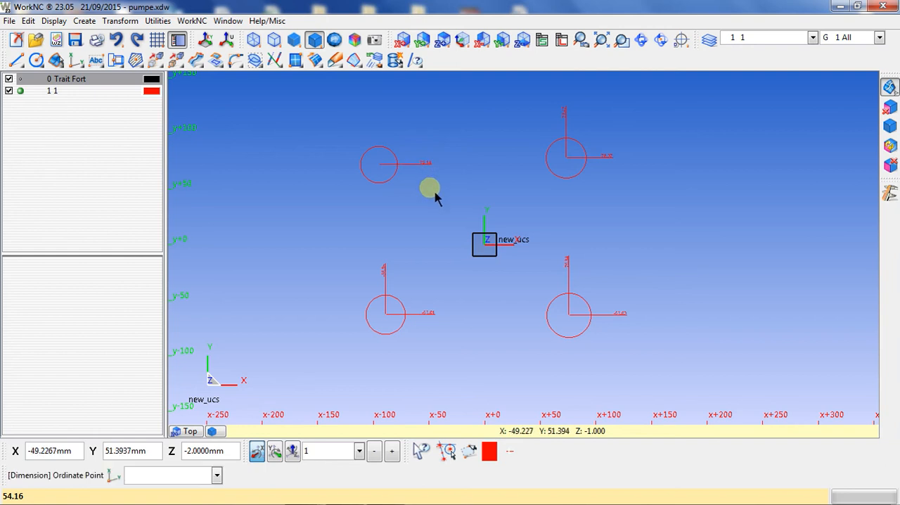
pyautogui.click(388, 155)
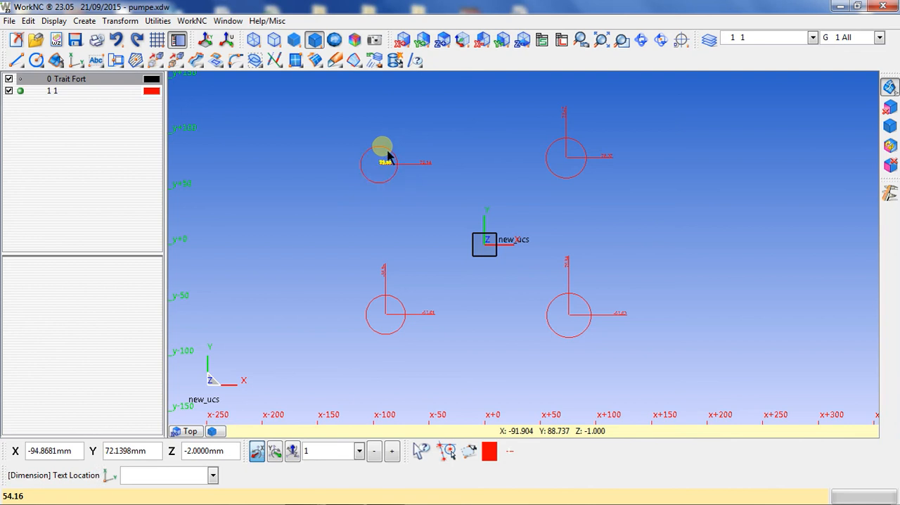
pyautogui.click(390, 139)
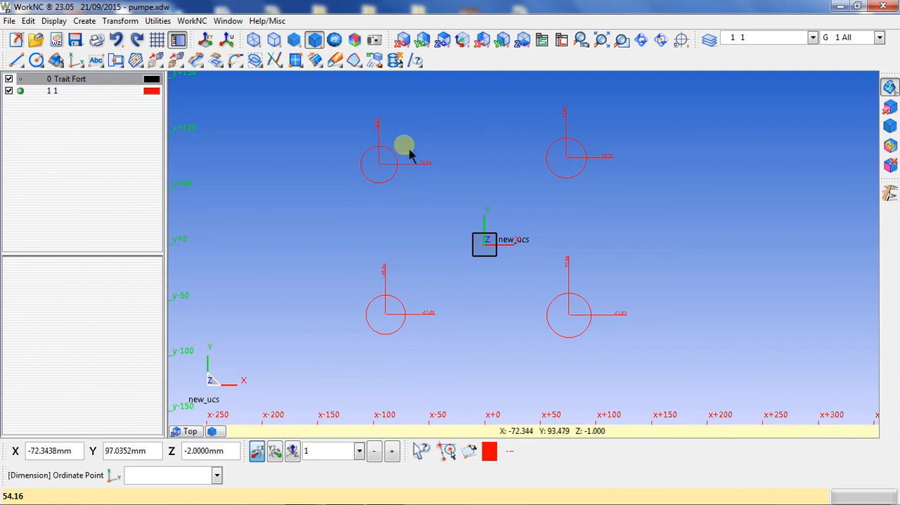
# - Set the dimension origin point at the lower-left circle's centre
pyautogui.scroll(4, 412, 289)
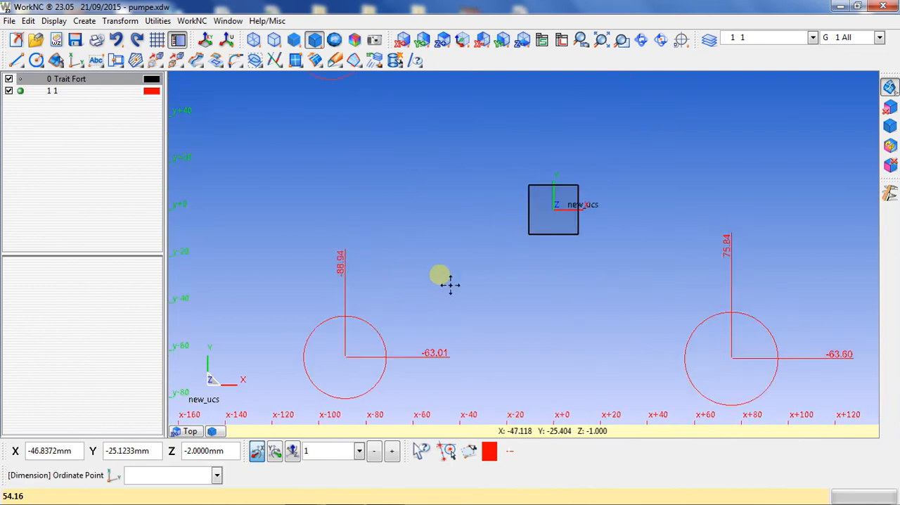
pyautogui.scroll(-2, 440, 281)
pyautogui.scroll(1, 445, 283)
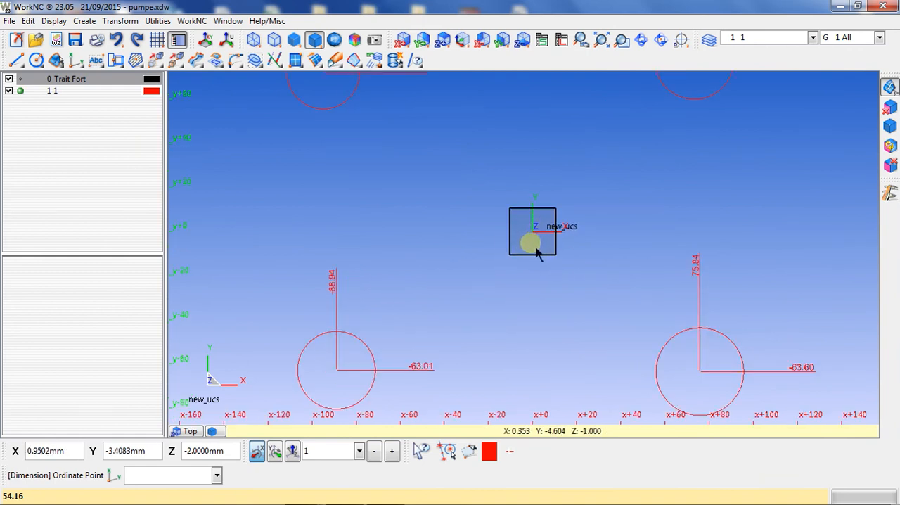
pyautogui.scroll(-2, 537, 253)
pyautogui.scroll(-1, 569, 235)
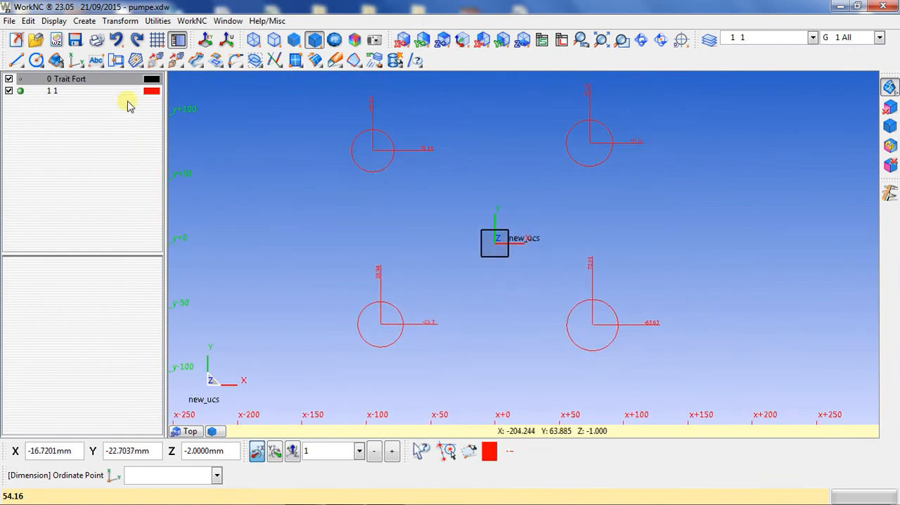
pyautogui.click(391, 334)
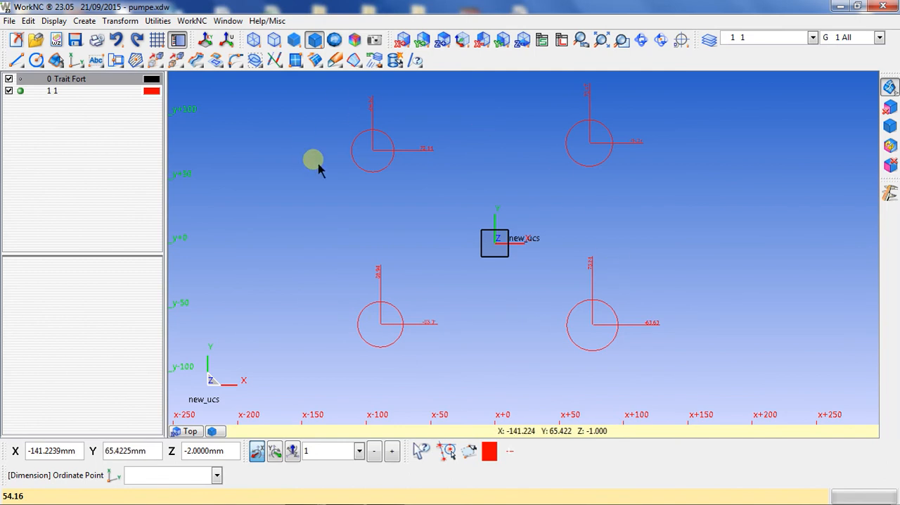
pyautogui.click(75, 60)
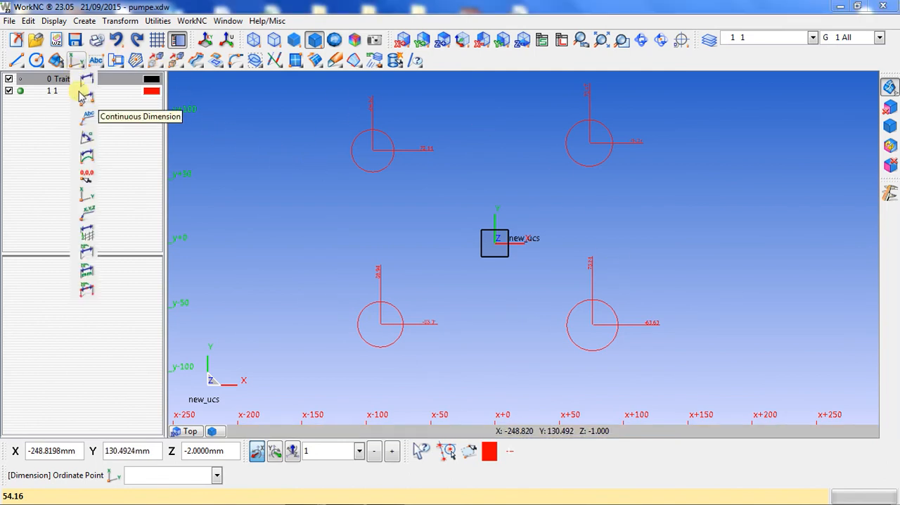
pyautogui.click(83, 181)
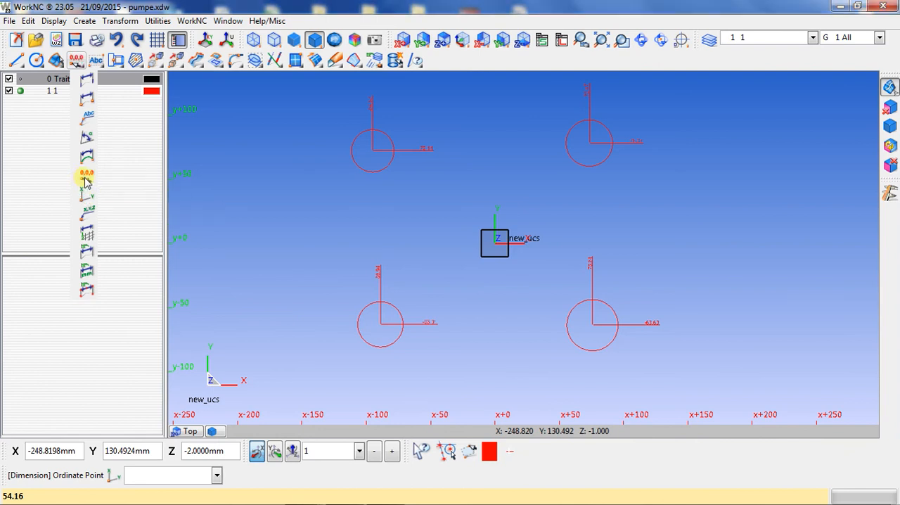
pyautogui.click(385, 351)
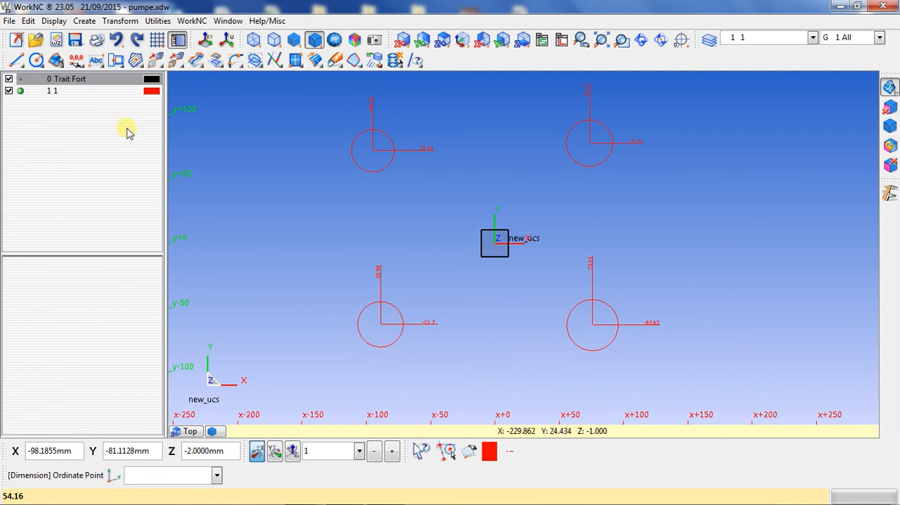
# - With XYZ Dimensioning, label the centres of the lower-left and lower-right circles with their coordinates
pyautogui.click(76, 60)
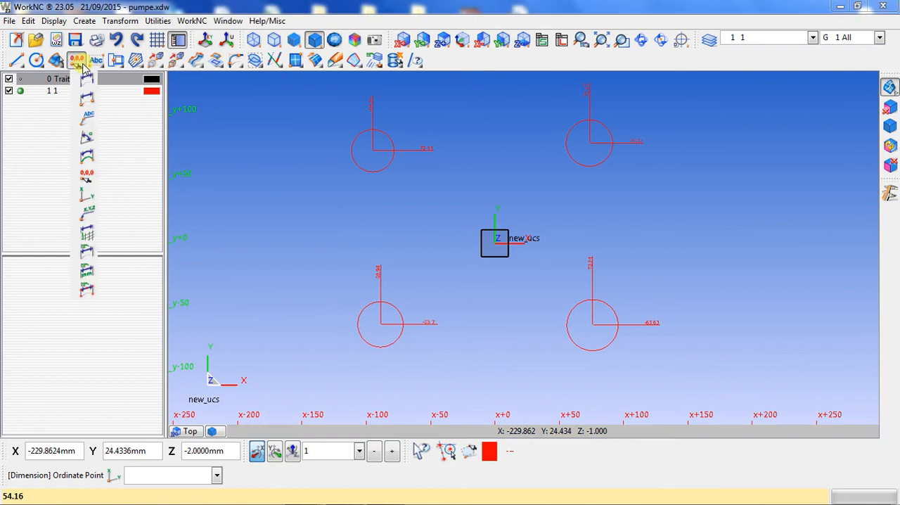
pyautogui.click(87, 219)
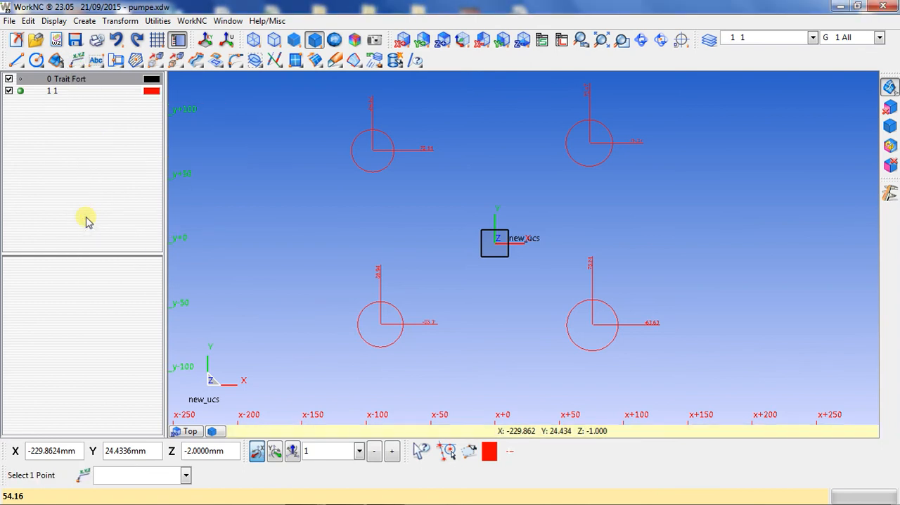
pyautogui.click(402, 303)
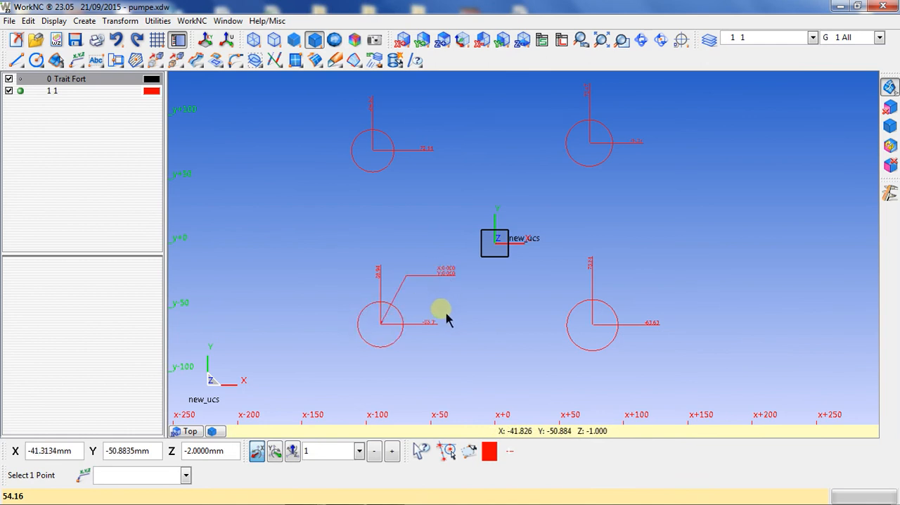
pyautogui.scroll(4, 468, 292)
pyautogui.scroll(-4, 593, 375)
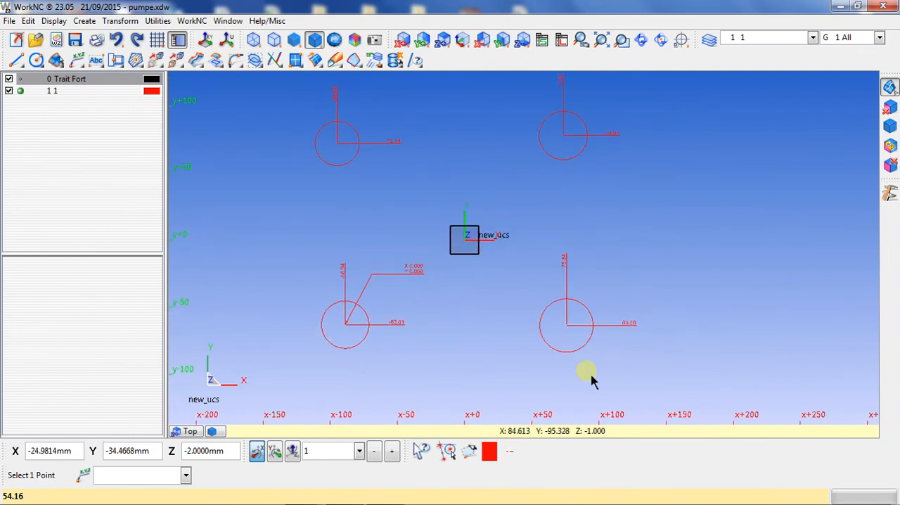
pyautogui.scroll(2, 585, 304)
pyautogui.click(578, 299)
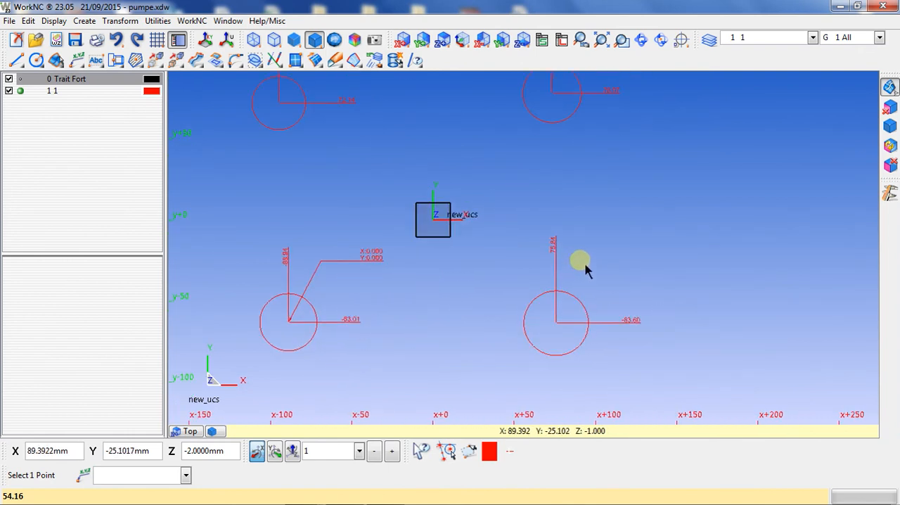
# - Add XYZ coordinate labels to the centres of the upper-right and upper-left circles
pyautogui.scroll(-6, 558, 313)
pyautogui.scroll(2, 551, 173)
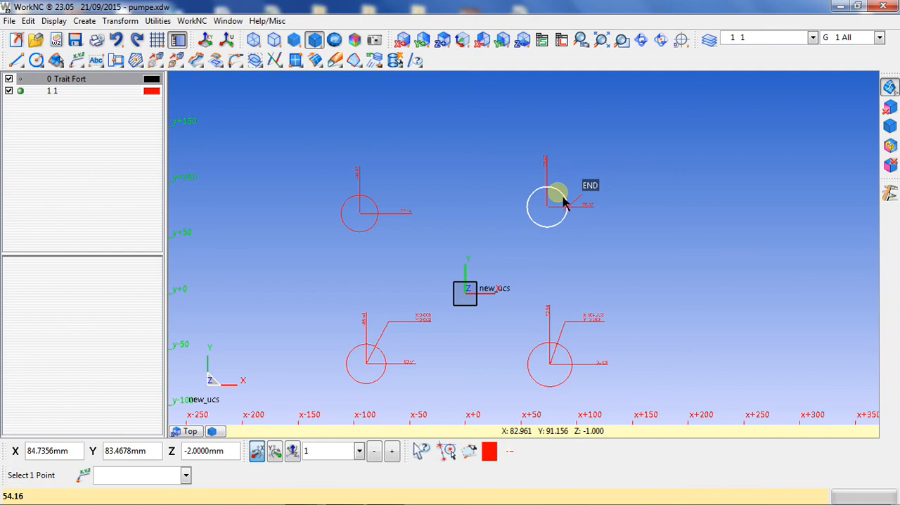
pyautogui.click(559, 196)
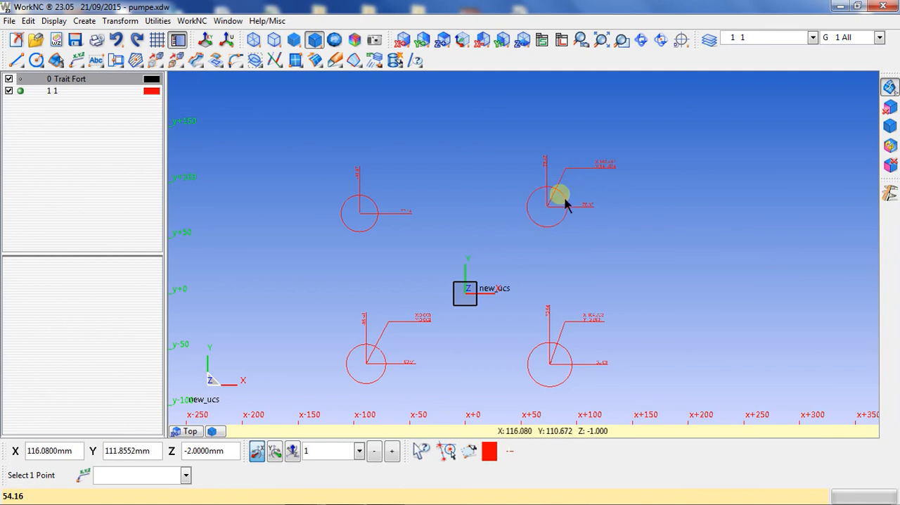
pyautogui.scroll(2, 380, 211)
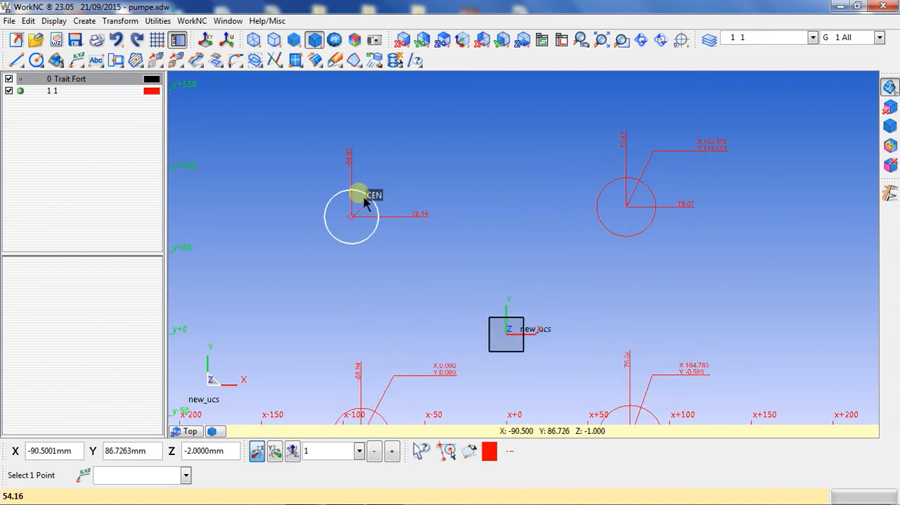
pyautogui.click(431, 180)
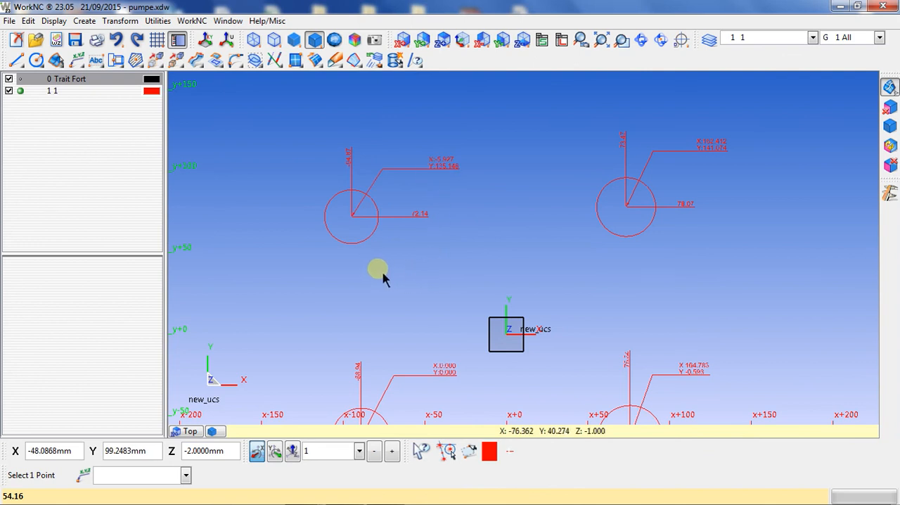
# - Return the dimension origin point to the zero point of the coordinate system
pyautogui.scroll(-2, 380, 281)
pyautogui.scroll(4, 387, 310)
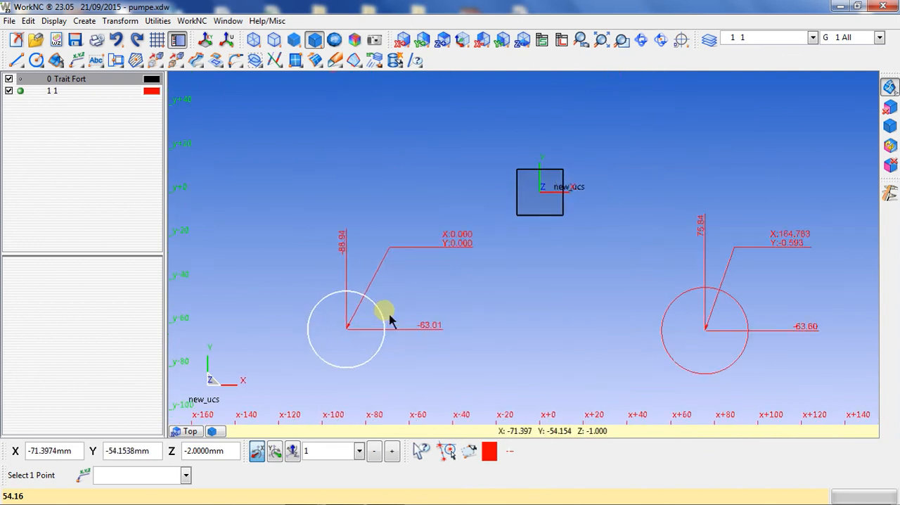
pyautogui.scroll(1, 390, 320)
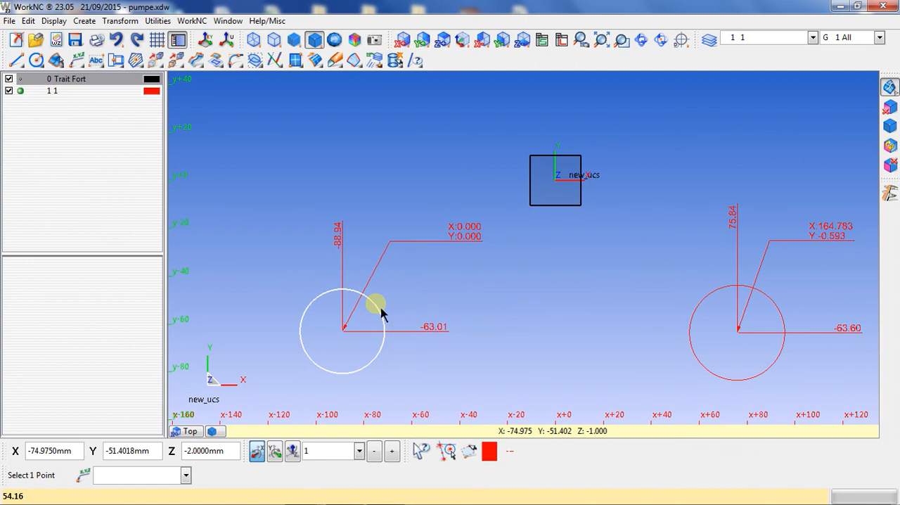
pyautogui.scroll(-2, 380, 315)
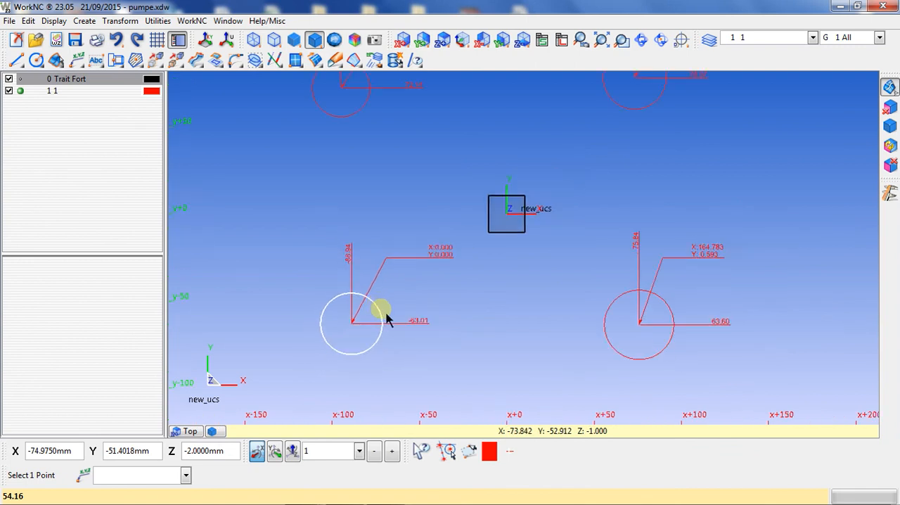
pyautogui.click(84, 62)
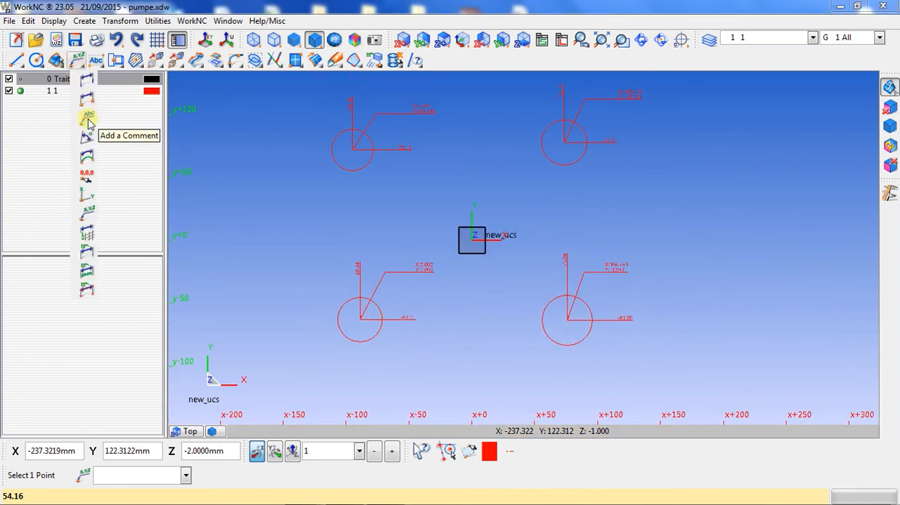
pyautogui.click(87, 176)
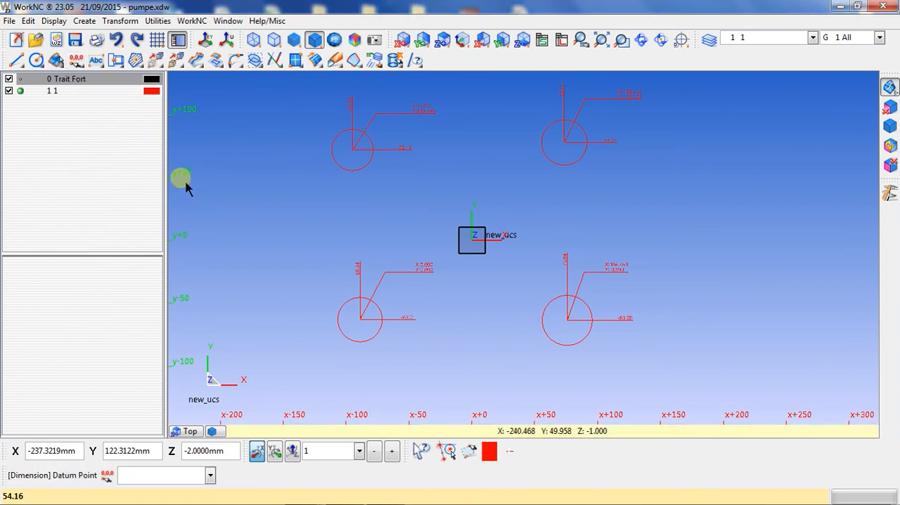
pyautogui.click(265, 215)
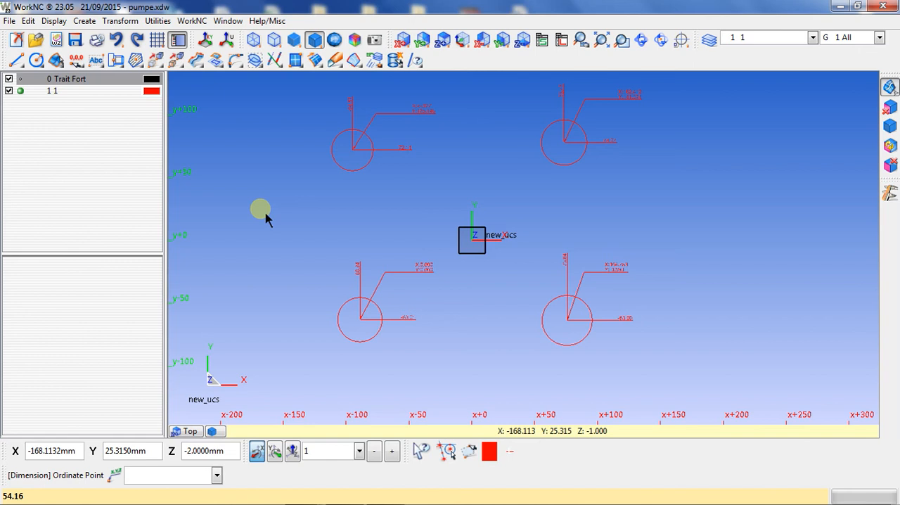
# - Insert an Array Dimensions table beyond the right-hand circles, at about X 158 mm, Y -3.5 mm
pyautogui.click(76, 61)
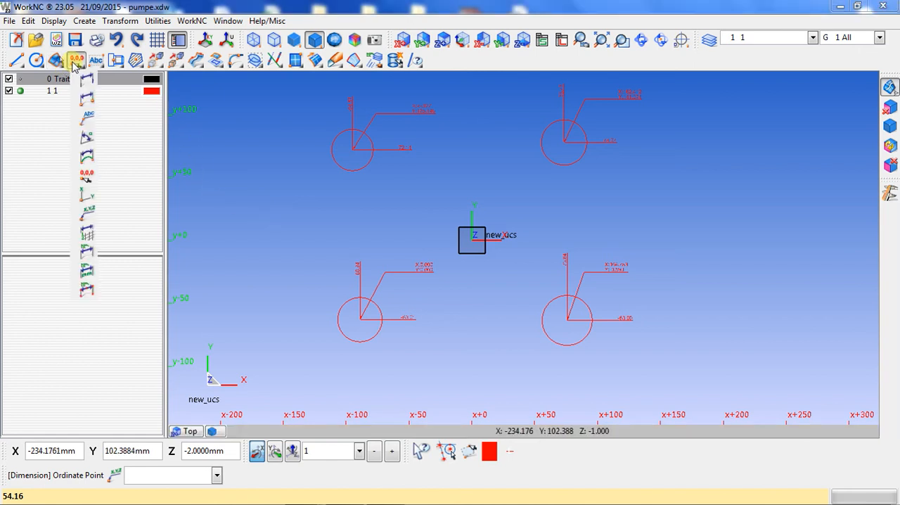
pyautogui.click(88, 237)
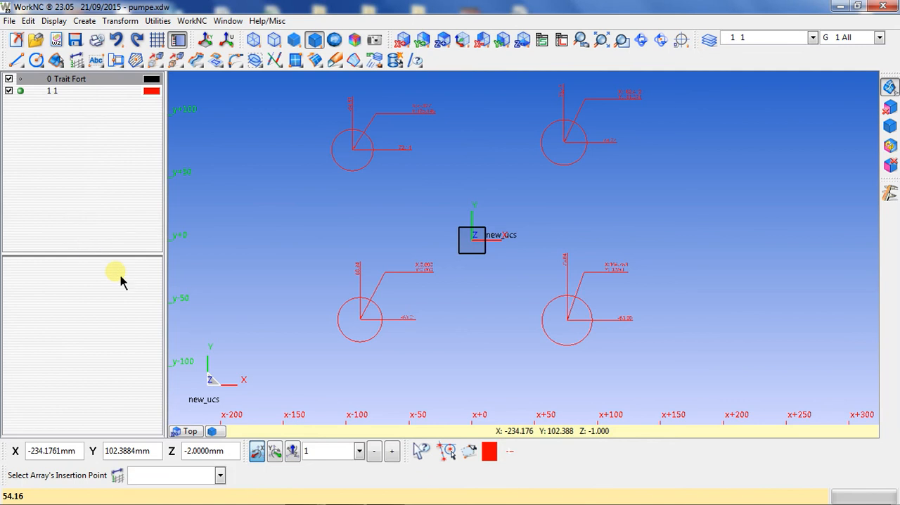
pyautogui.click(677, 250)
# - Add the centres of the lower-left and lower-right circles to the coordinate table as its first points
pyautogui.scroll(2, 477, 250)
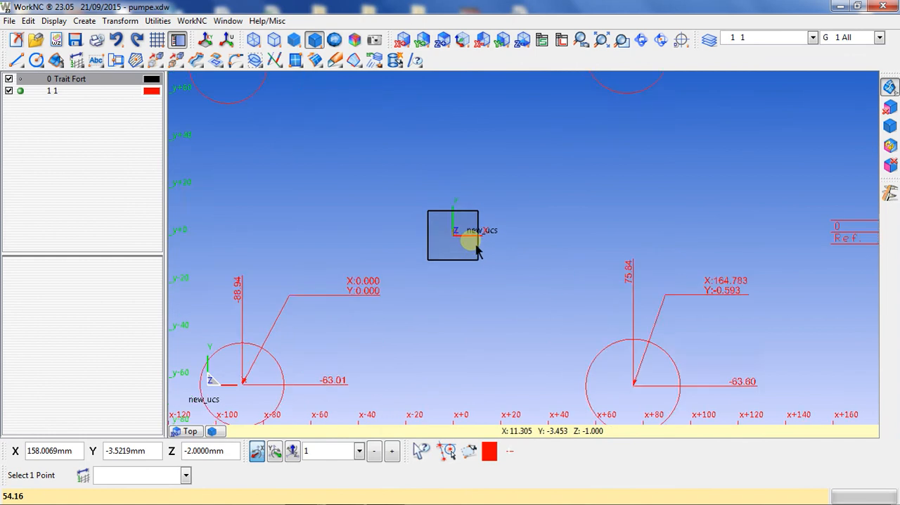
pyautogui.scroll(3, 477, 249)
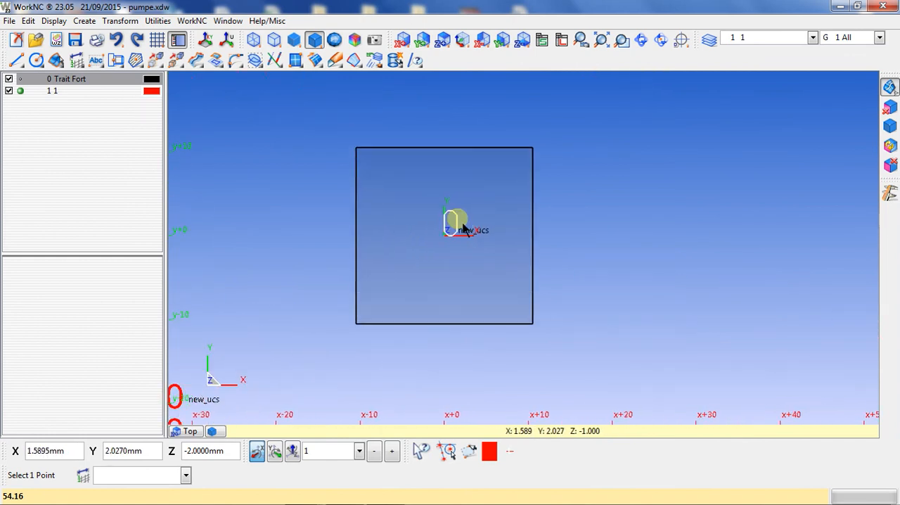
pyautogui.scroll(-4, 464, 228)
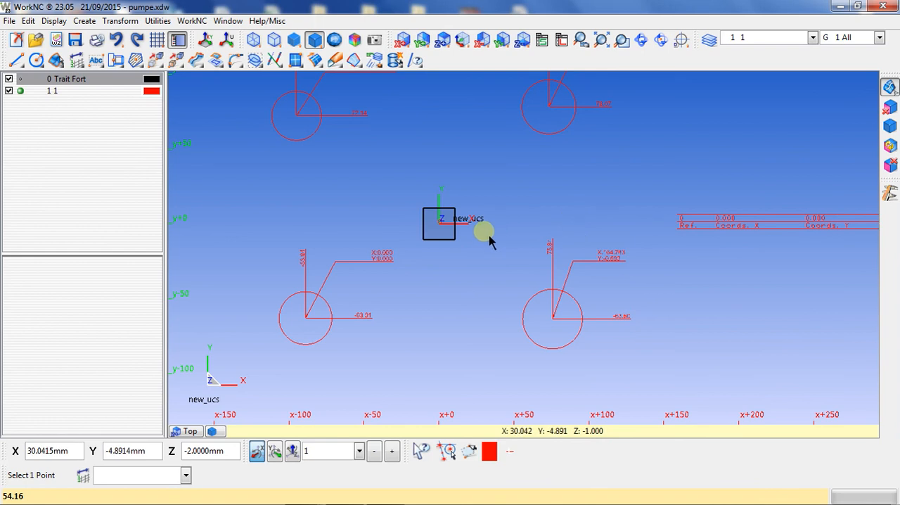
pyautogui.scroll(1, 325, 351)
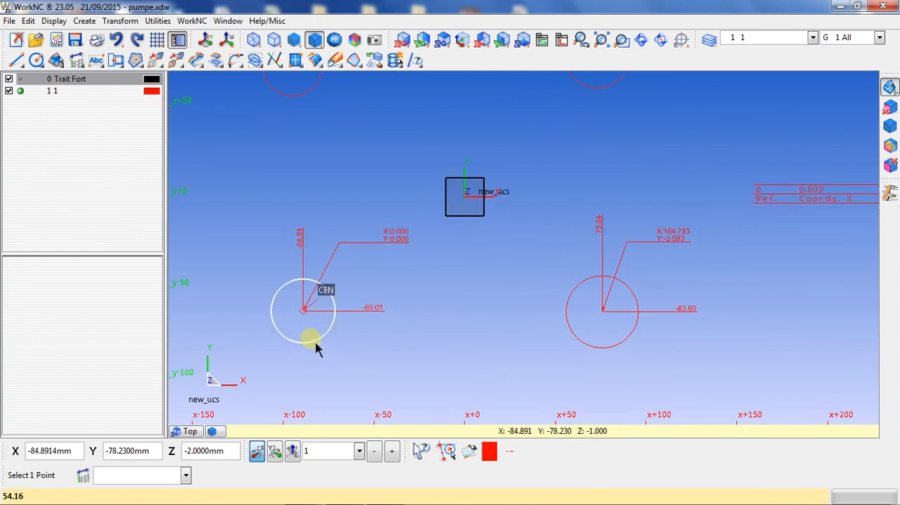
pyautogui.click(316, 350)
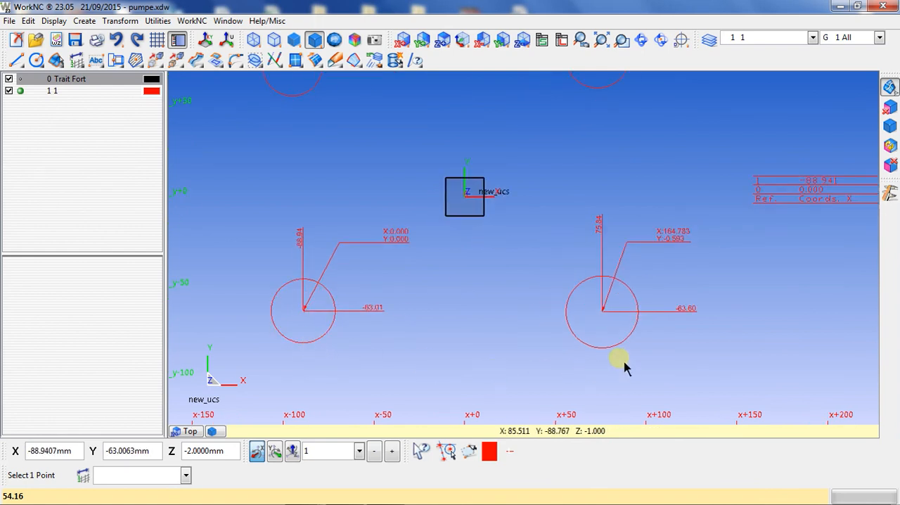
pyautogui.click(594, 357)
# - Add the centres of the upper-right and upper-left circles to the coordinate table
pyautogui.scroll(-2, 592, 360)
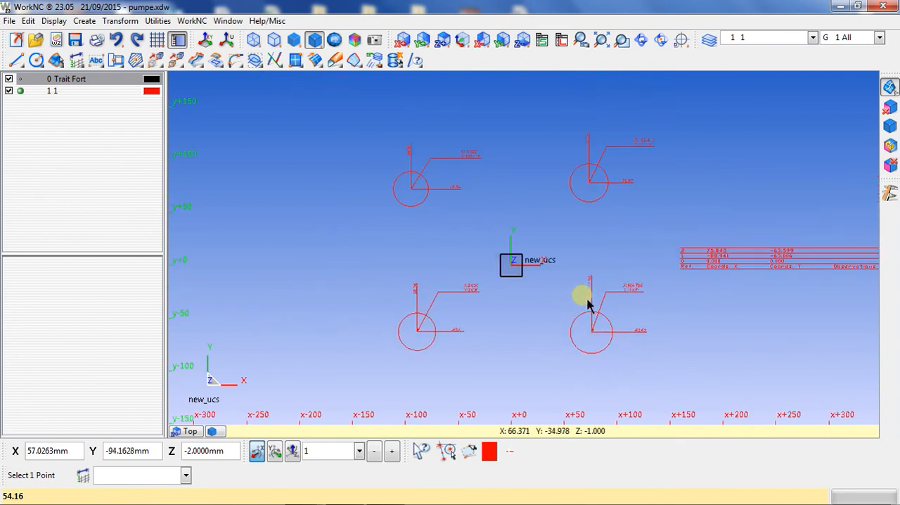
pyautogui.scroll(1, 587, 303)
pyautogui.click(596, 194)
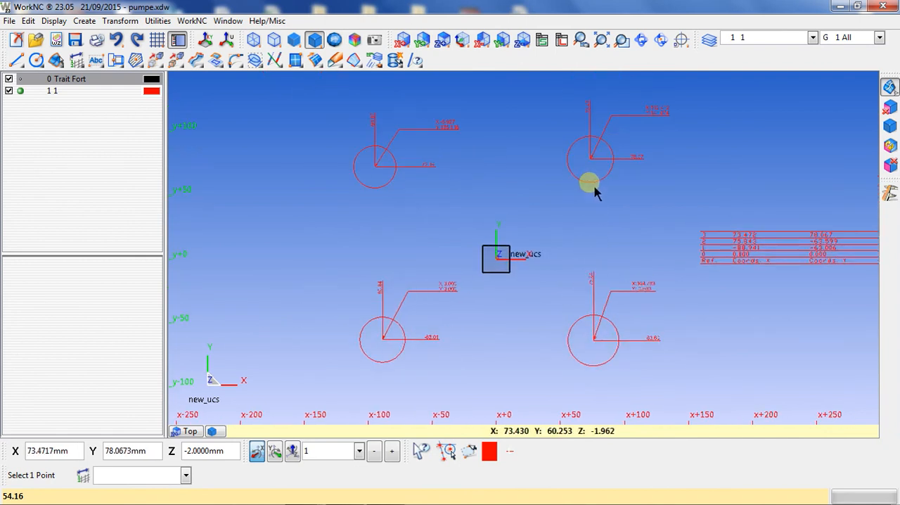
pyautogui.click(384, 198)
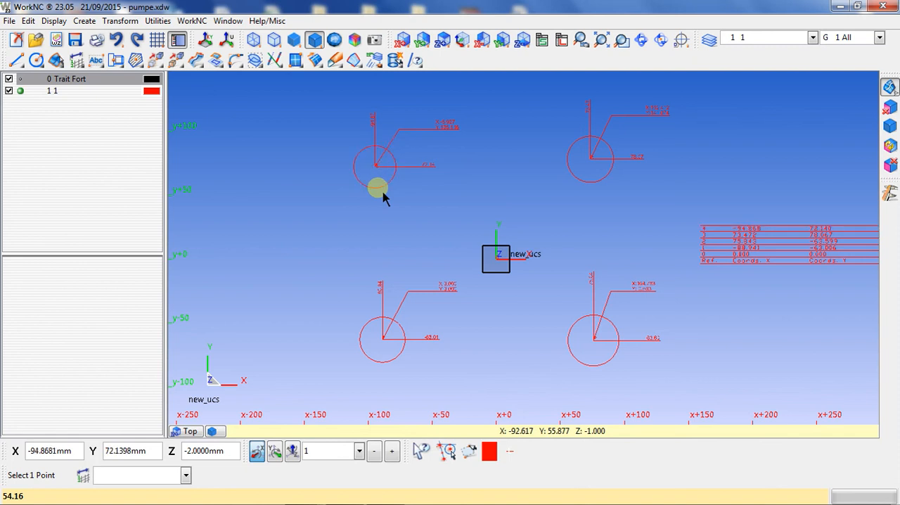
pyautogui.moveTo(735, 305); pyautogui.dragTo(691, 293, button='middle')
pyautogui.scroll(3, 402, 316)
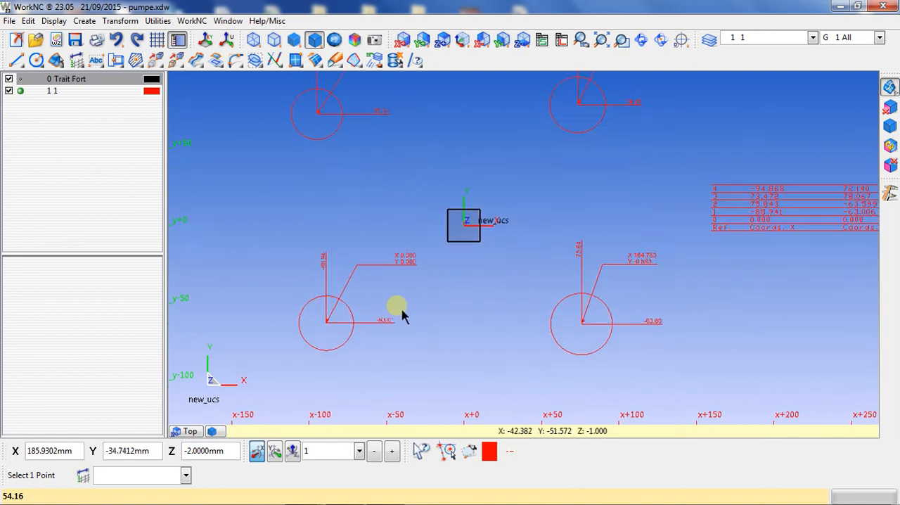
pyautogui.scroll(-2, 520, 285)
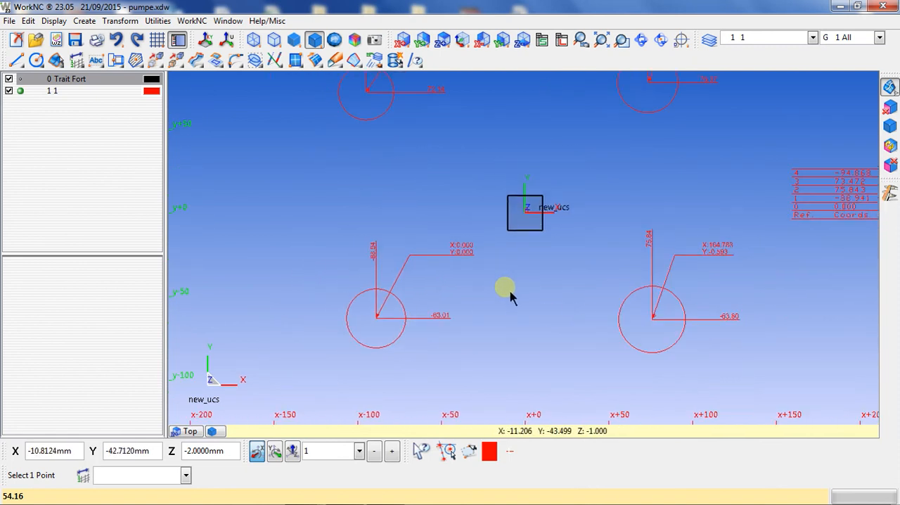